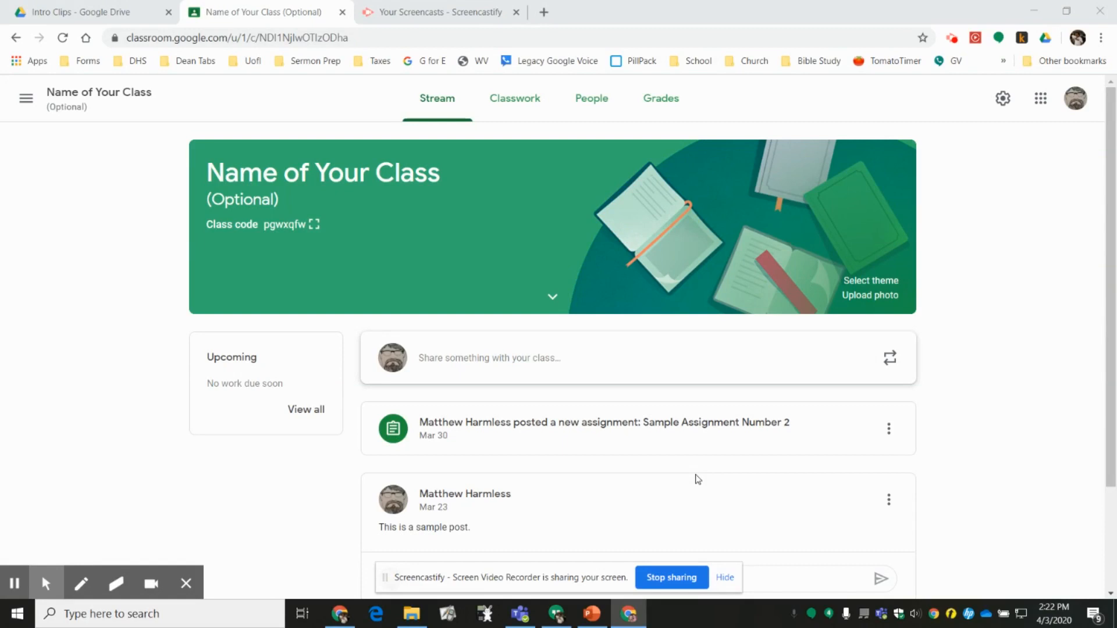
Create a new assignment in the class's Classwork titled "Digital Streaming Access Poll".
click(528, 103)
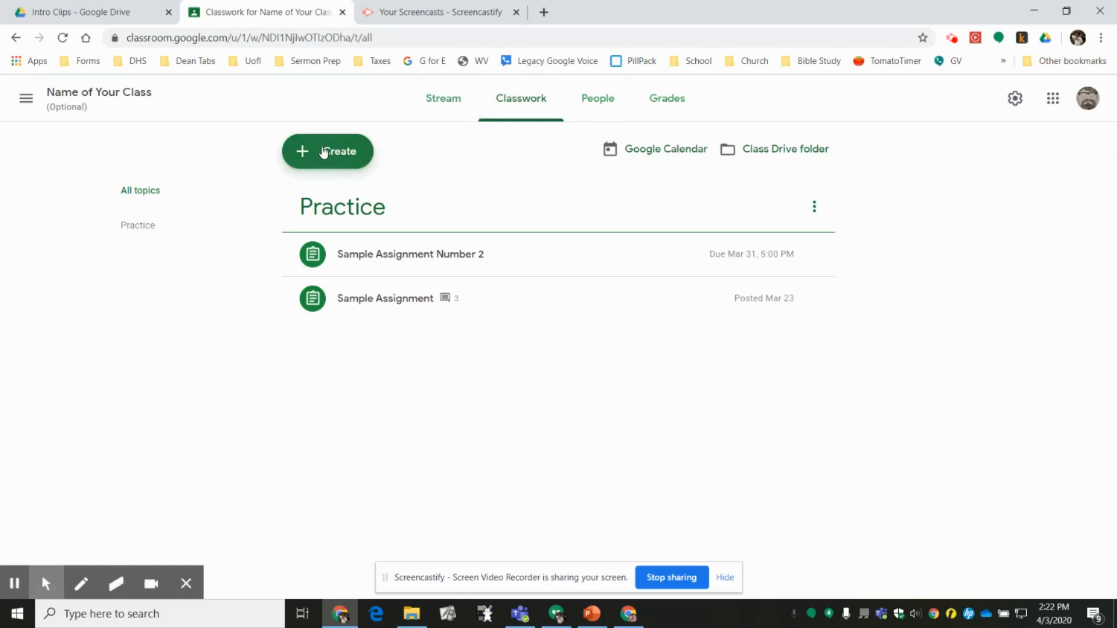
click(325, 152)
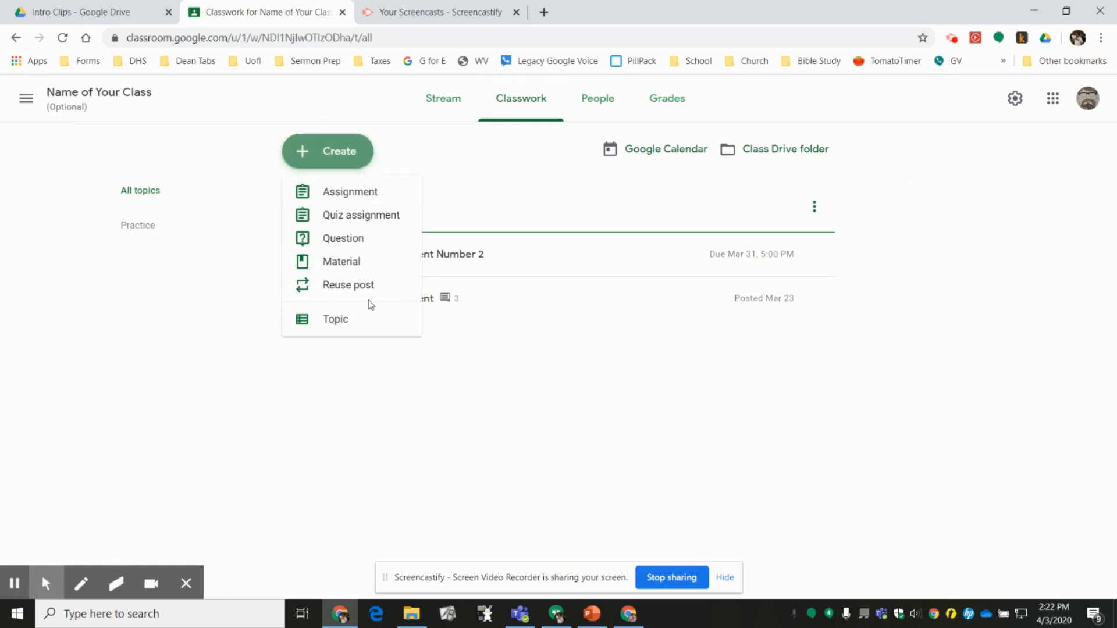
click(353, 196)
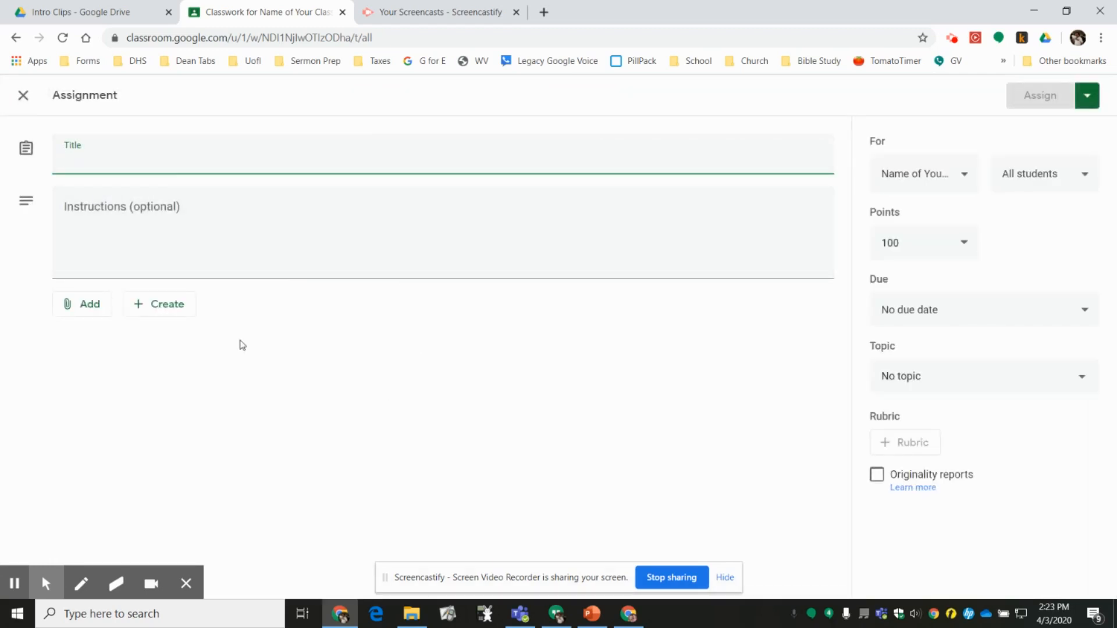
click(145, 158)
text(Di)
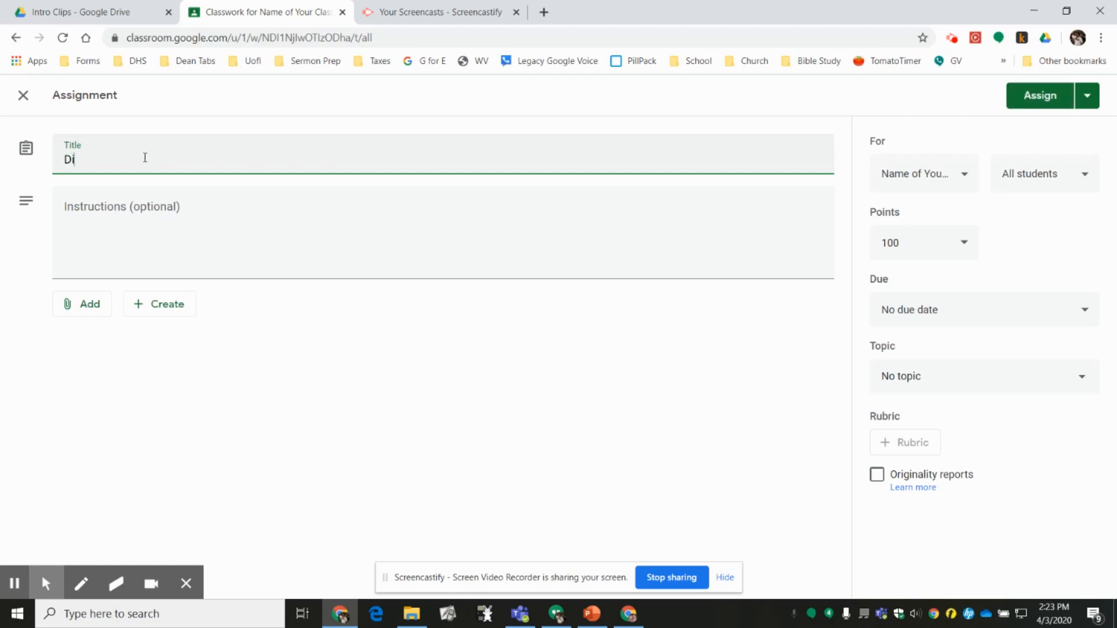
text(gital Streaming Access Poll)
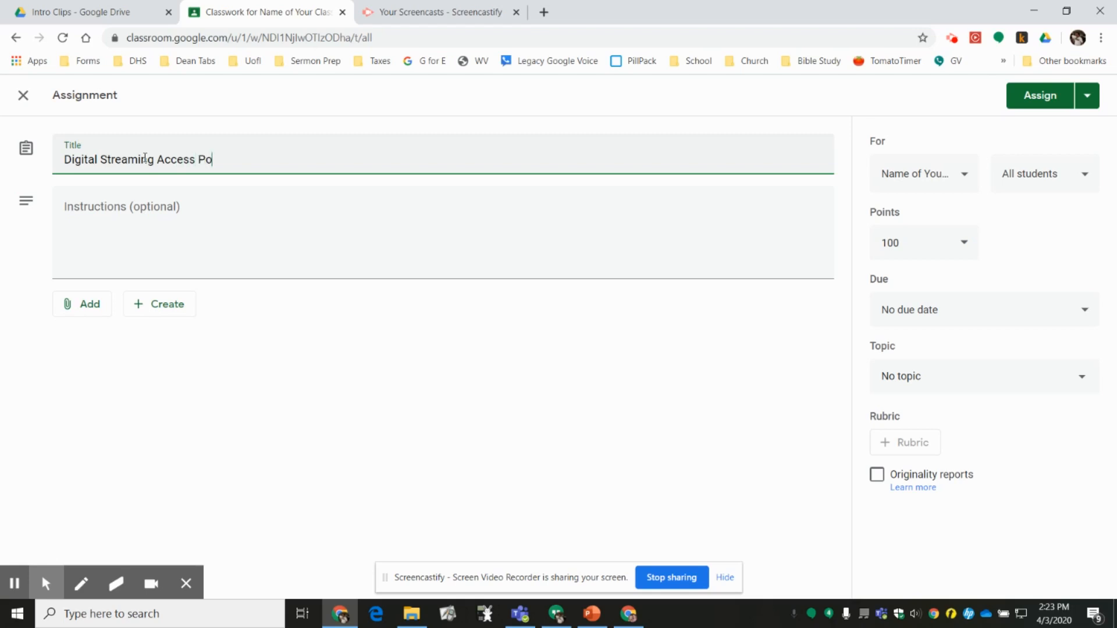
Enter "instructions..." as the assignment's instructions and attach a newly created Google Form.
click(120, 213)
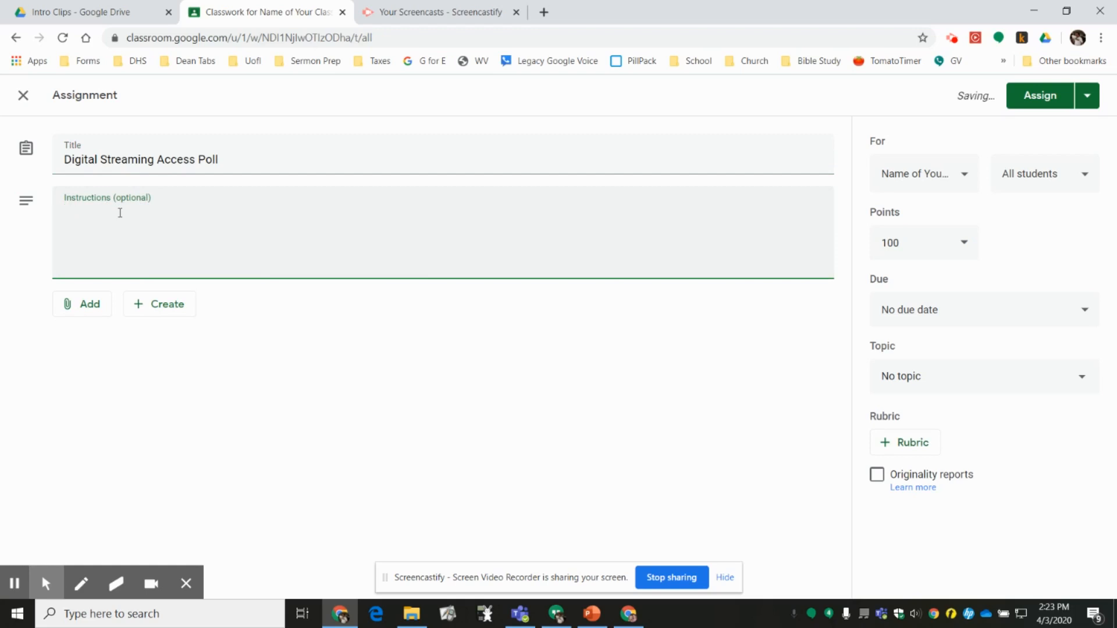
text(instructions...)
click(169, 303)
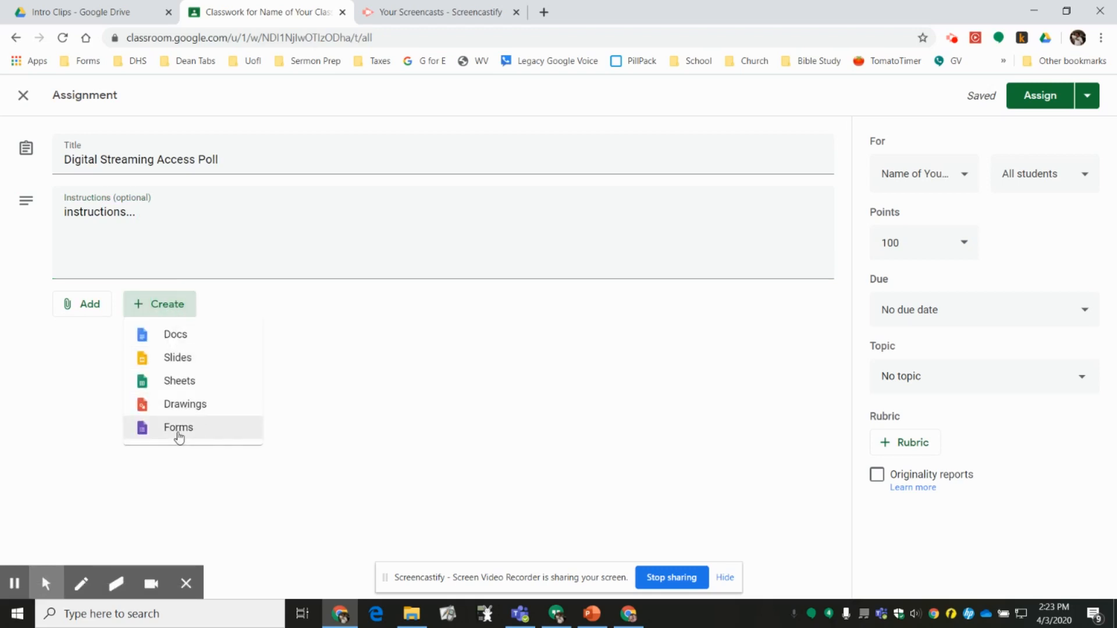
click(179, 430)
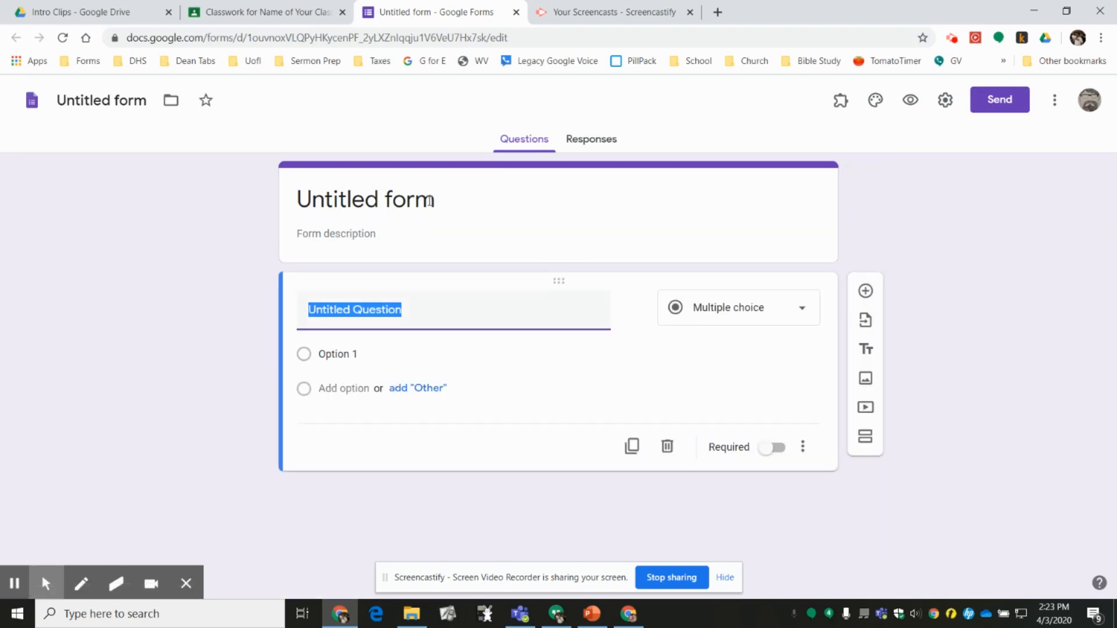
Title the form "Digital Streaming Access Poll" and give the form file the same name.
click(429, 200)
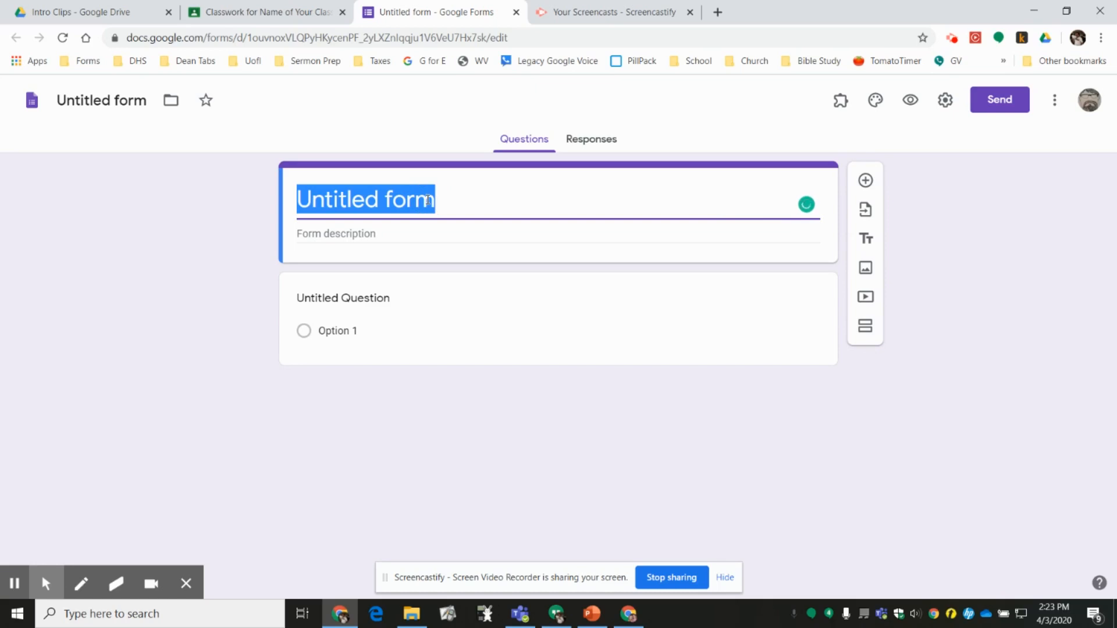
text(Digital)
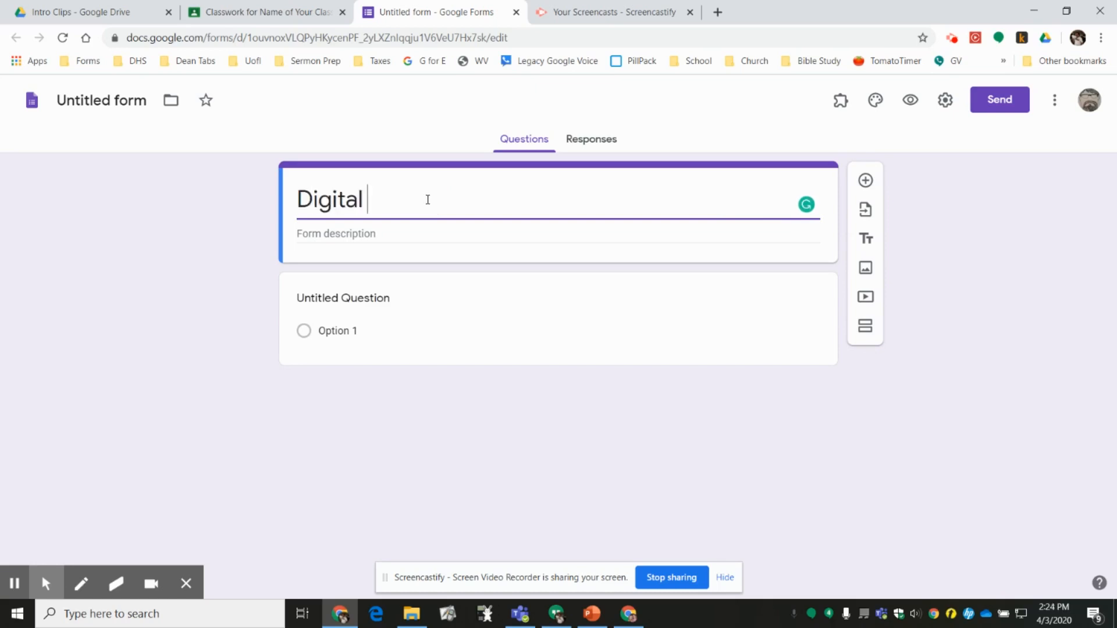
click(249, 11)
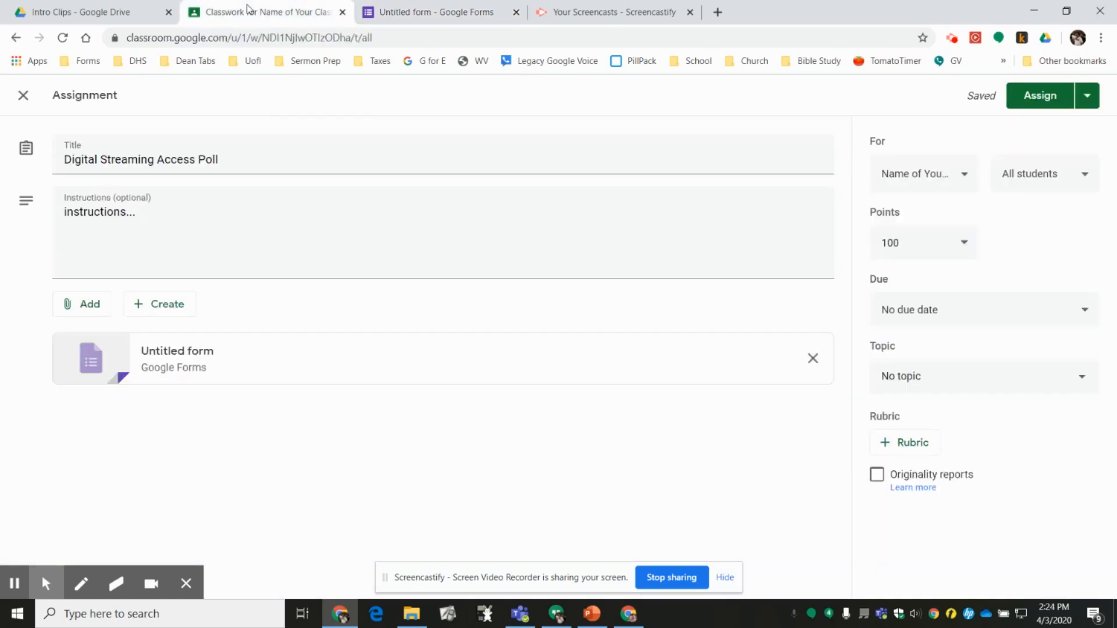
click(412, 10)
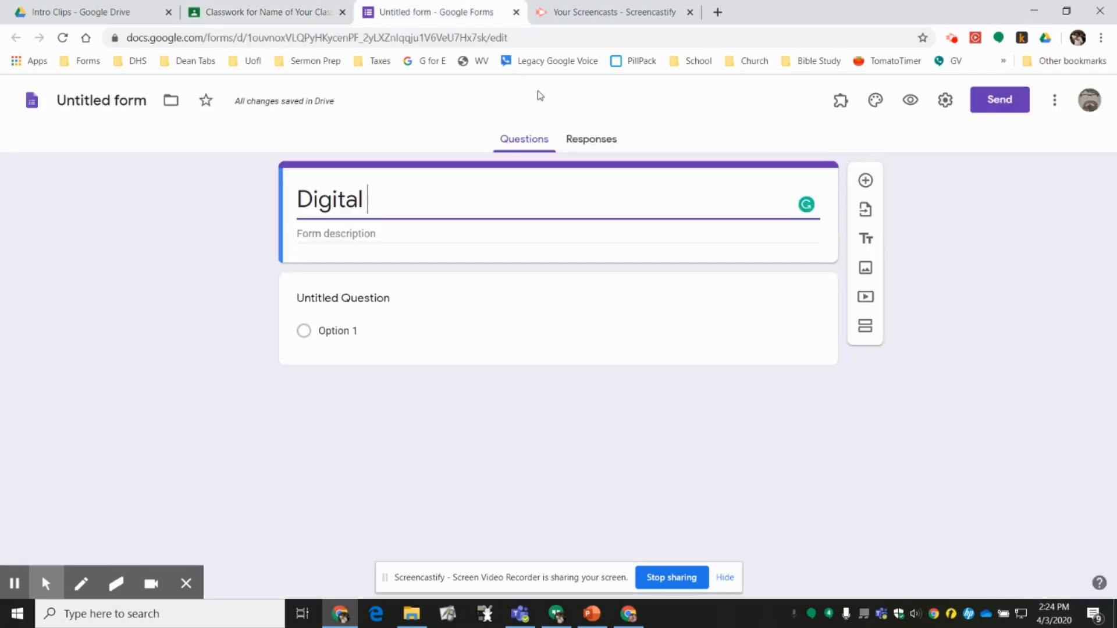
text(Stream)
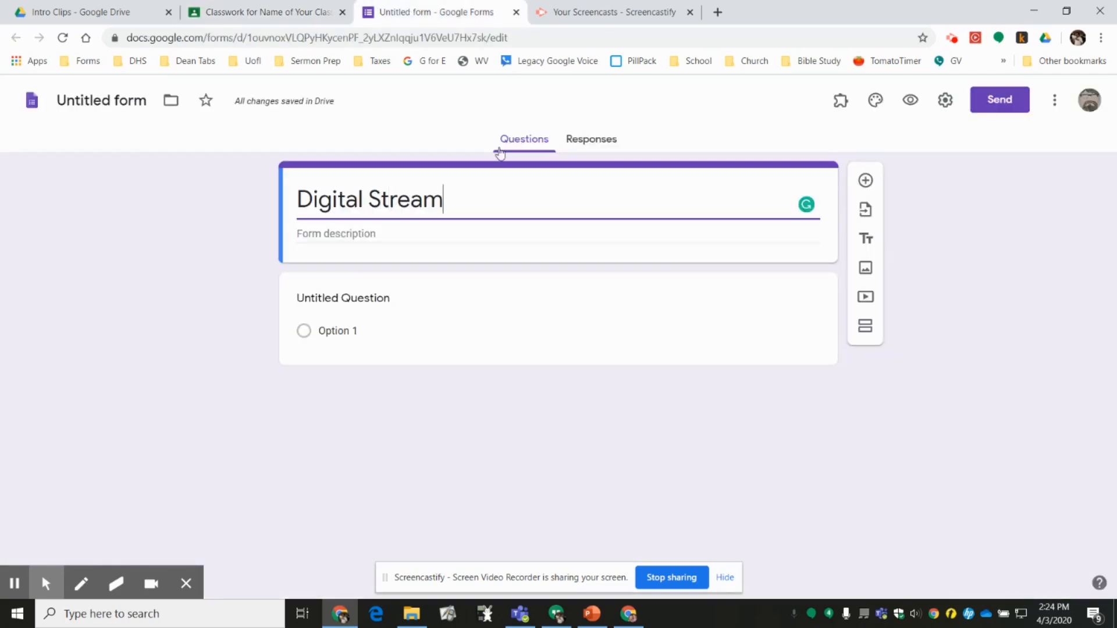
text(ing Access )
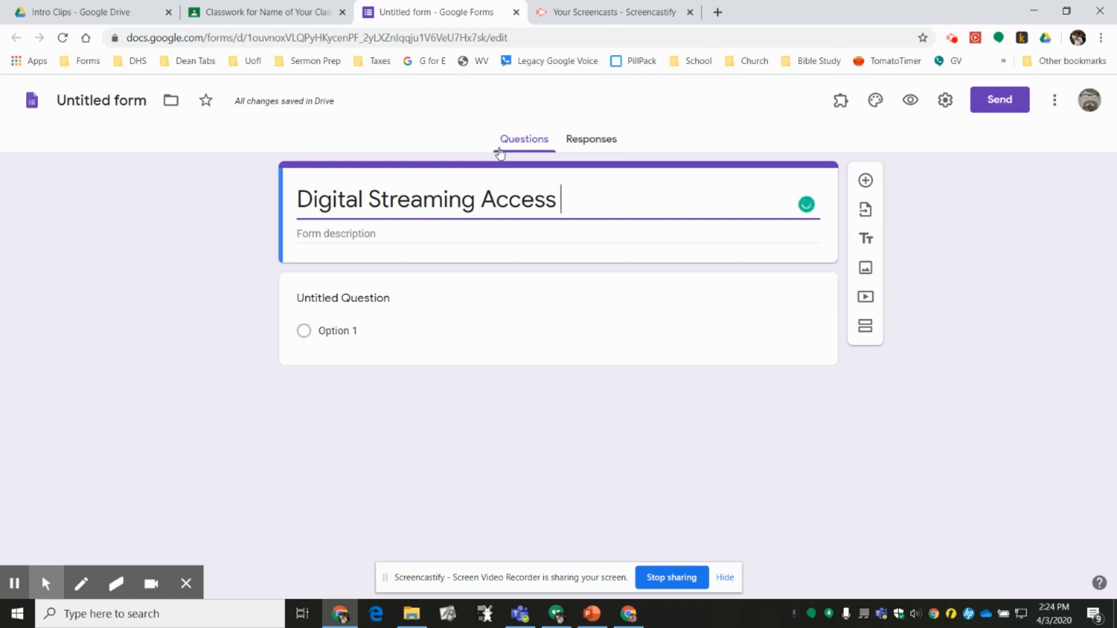
text(Poll)
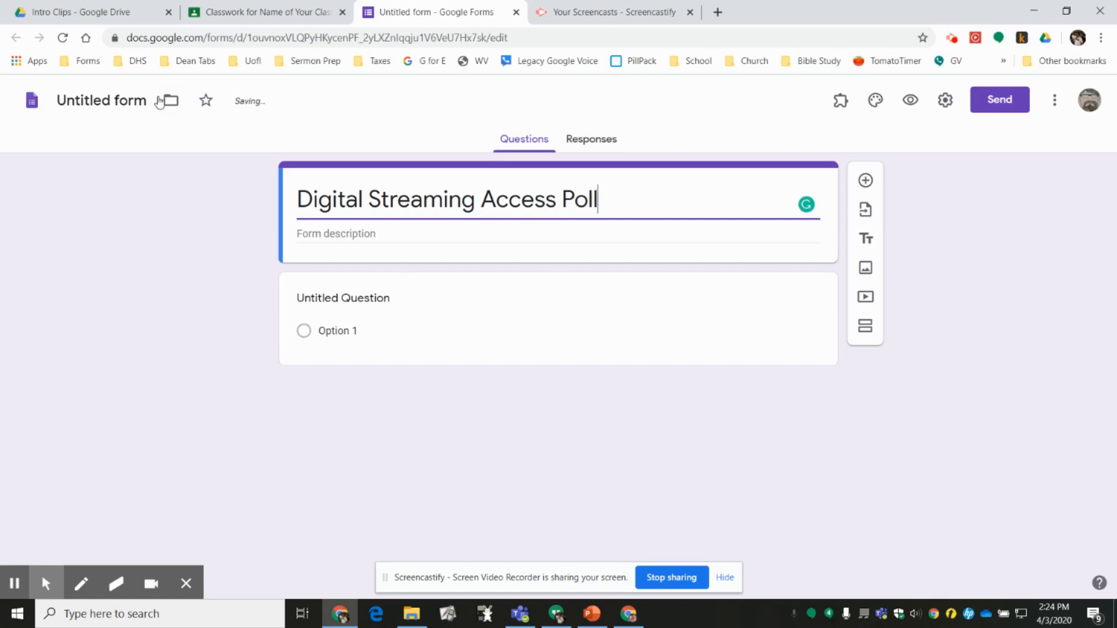
click(140, 98)
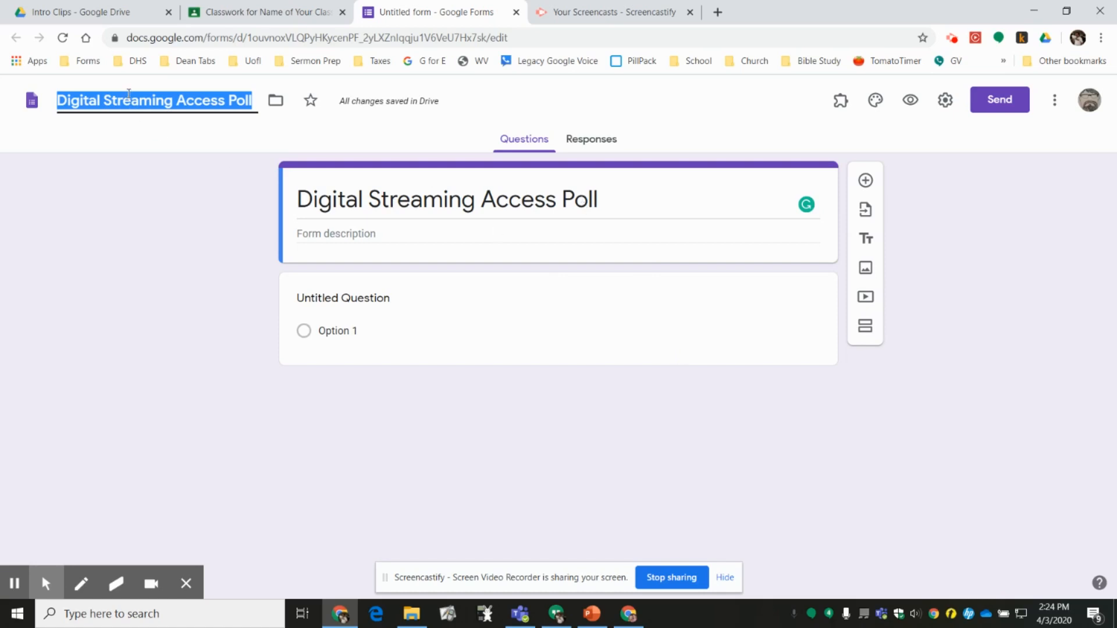
Write the first question as "Which Streaming Services do you already have access to?" with the Checkboxes question type.
click(382, 295)
text(Which)
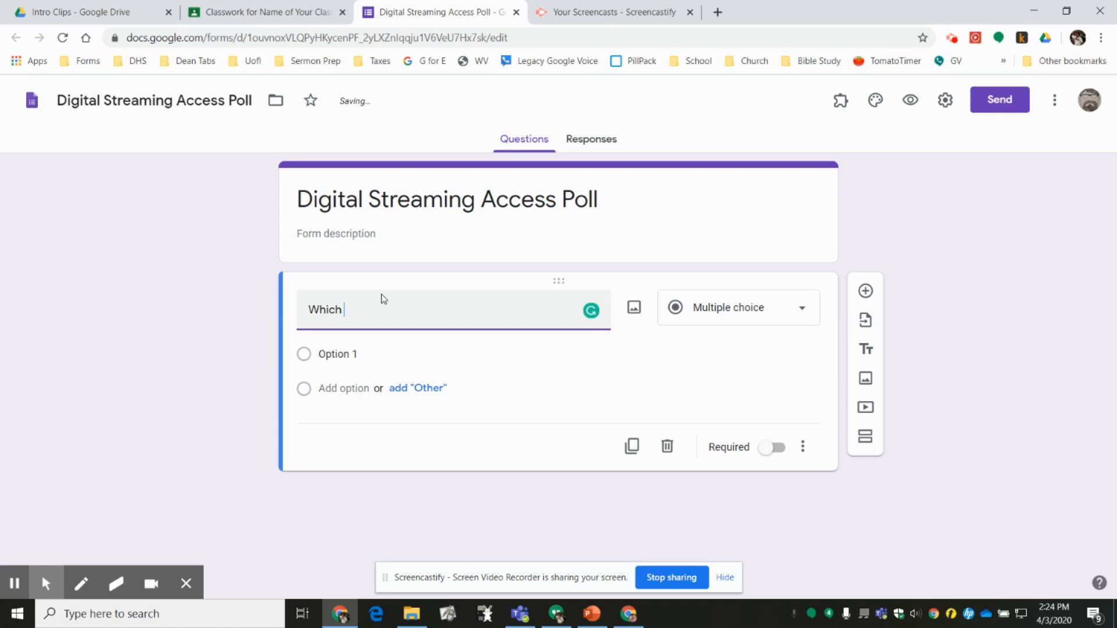
text( Streaming Services do you have)
key(BackSpace)
key(BackSpace)
key(BackSpace)
key(BackSpace)
key(BackSpace)
text(already have access to?)
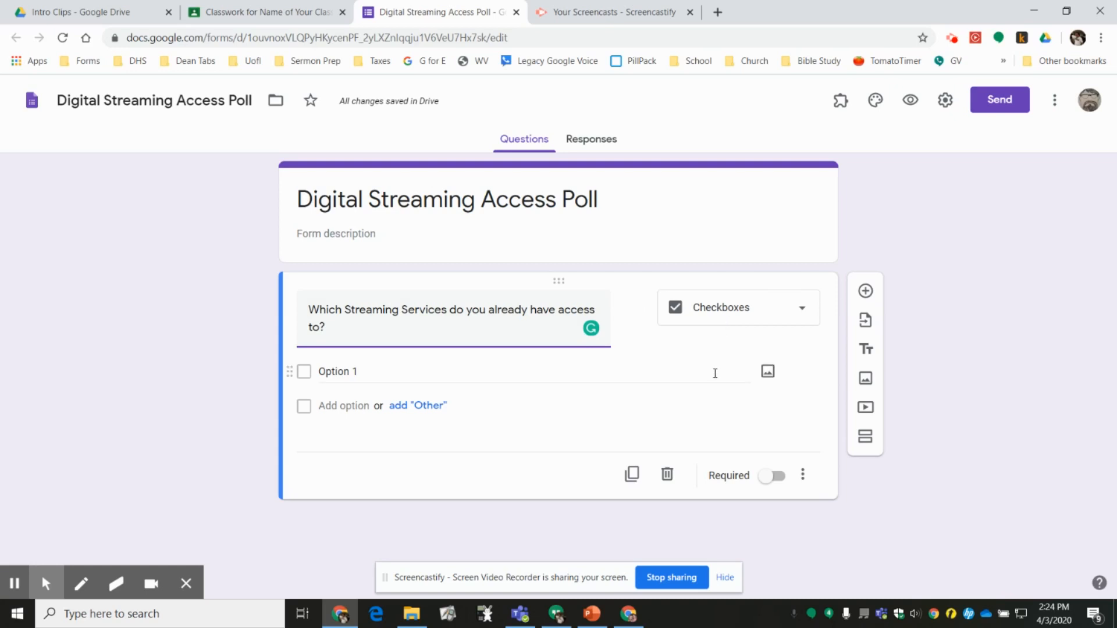
click(802, 309)
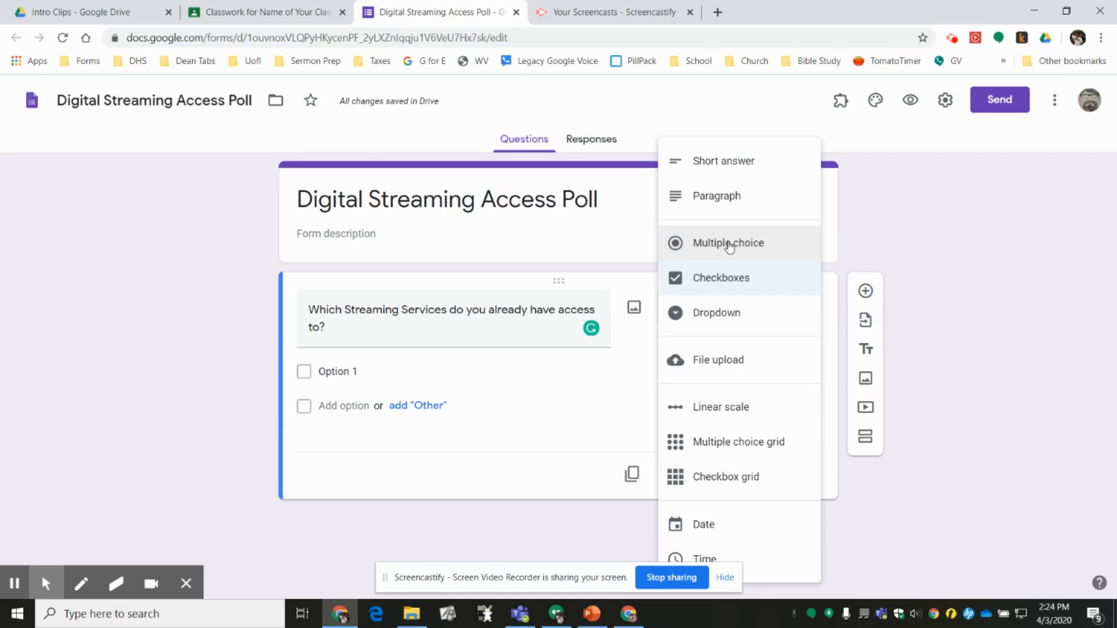
click(736, 290)
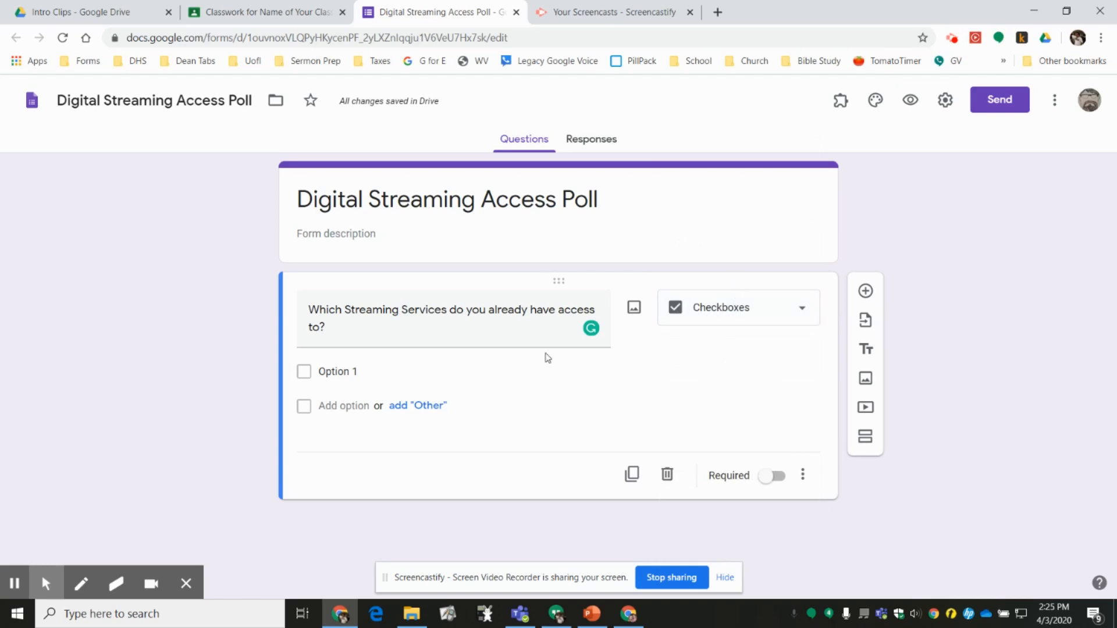
Enter "Netflix" and "Amazon Prime" as the first two answer options of the streaming services question.
click(381, 370)
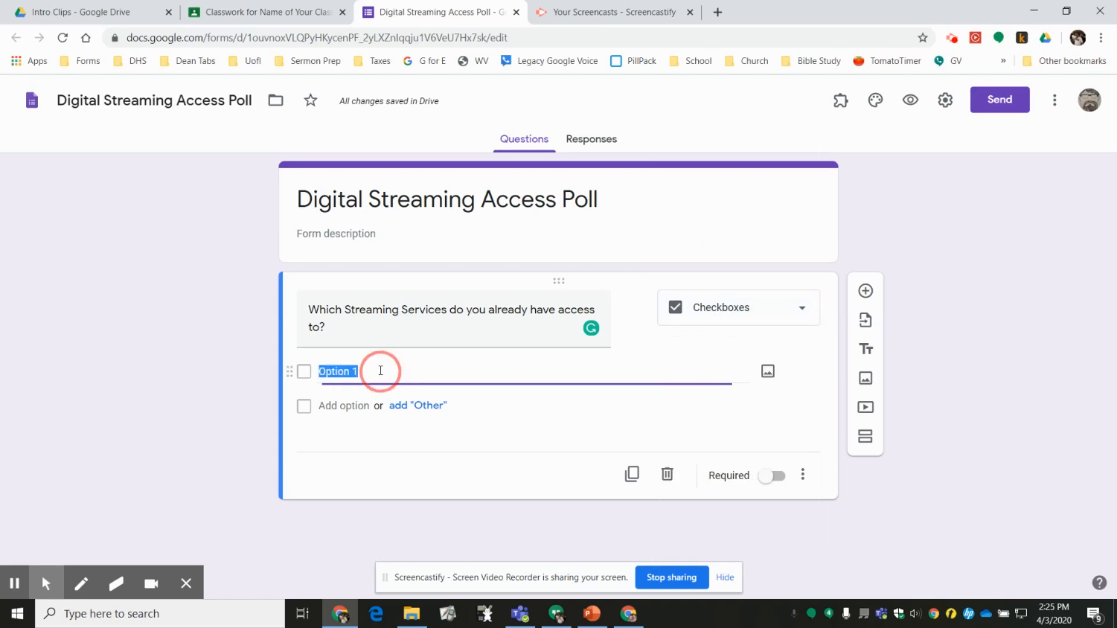
text(Netflix)
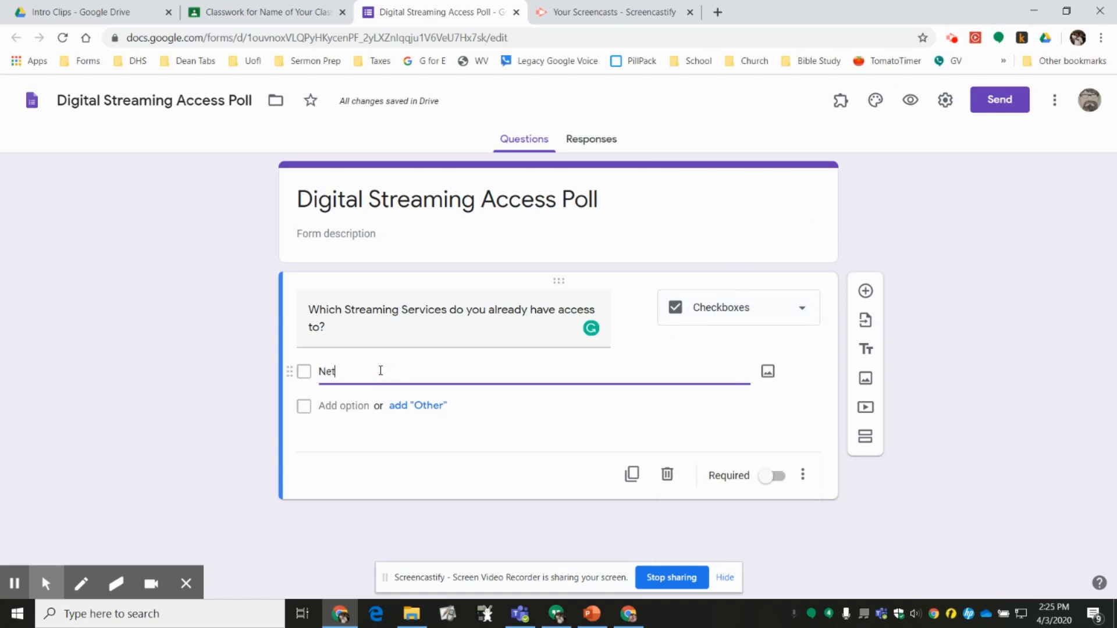
key(Tab)
key(Tab)
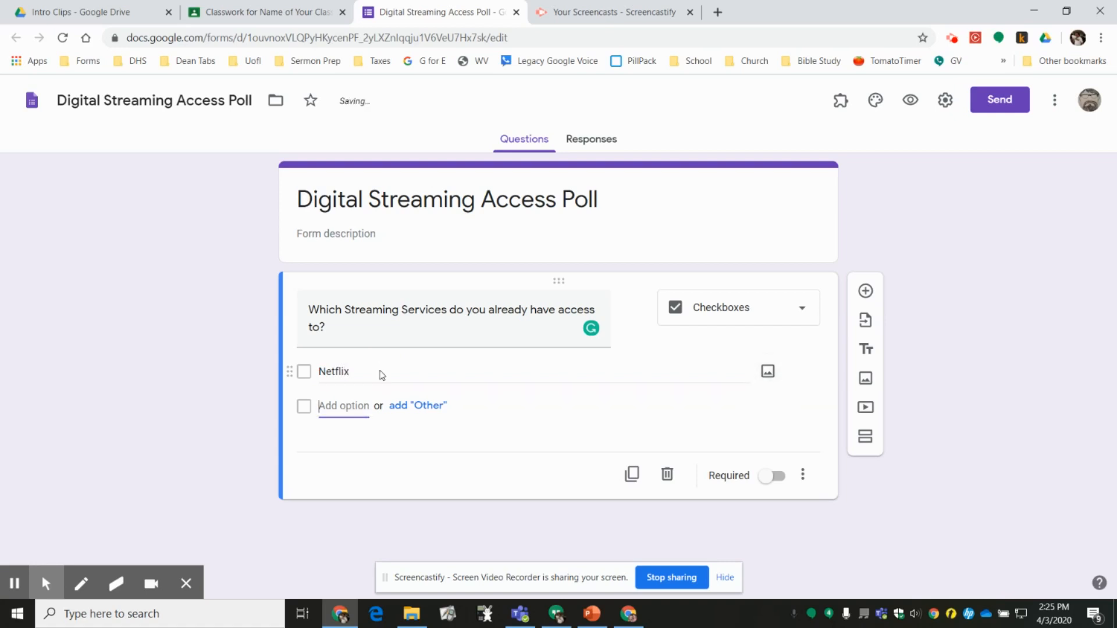
text(Amazon Prm)
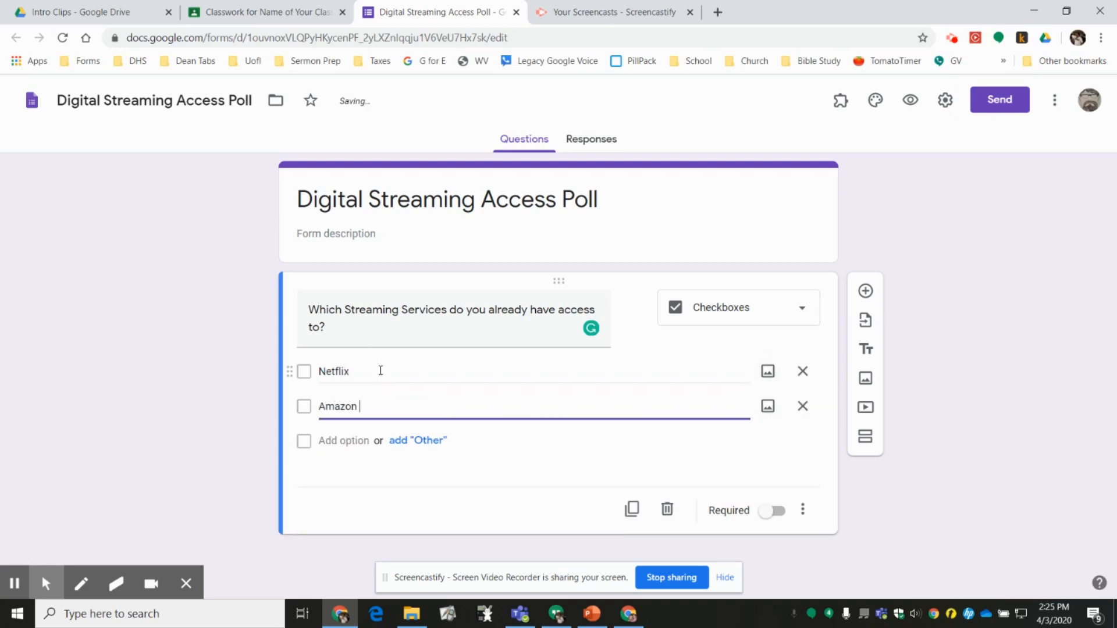
key(BackSpace)
text(ime)
key(Tab)
key(Tab)
key(Tab)
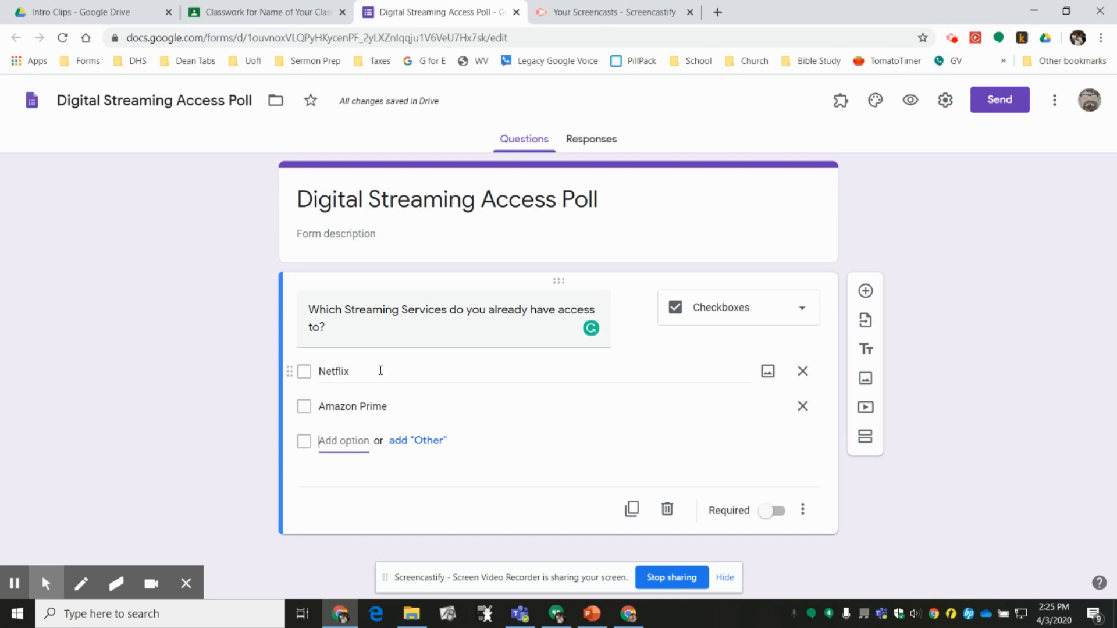
Add "Hulu" and "Disney Plus" as the third and fourth answer options.
text(Hulu)
key(Tab)
key(Tab)
key(Tab)
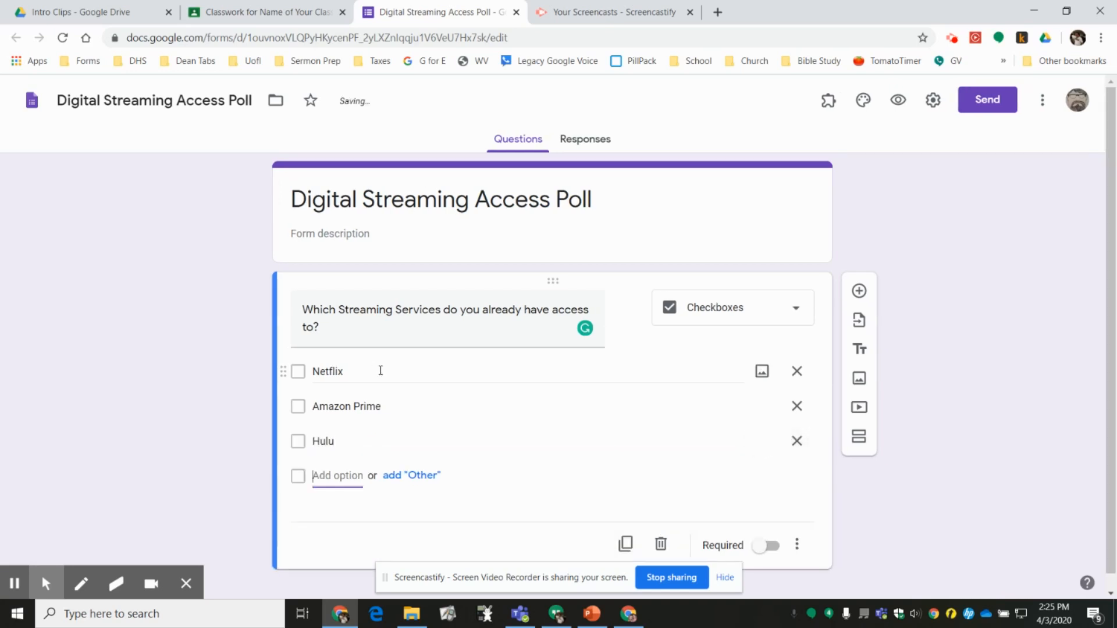
text(Disney Plus)
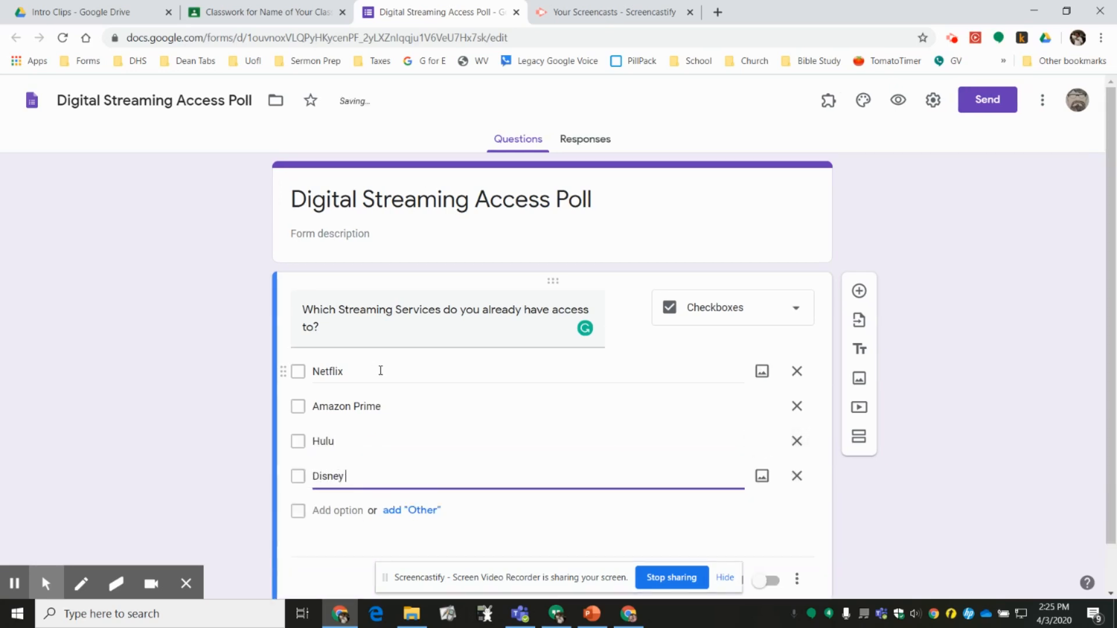
key(Tab)
key(Tab)
key(Tab)
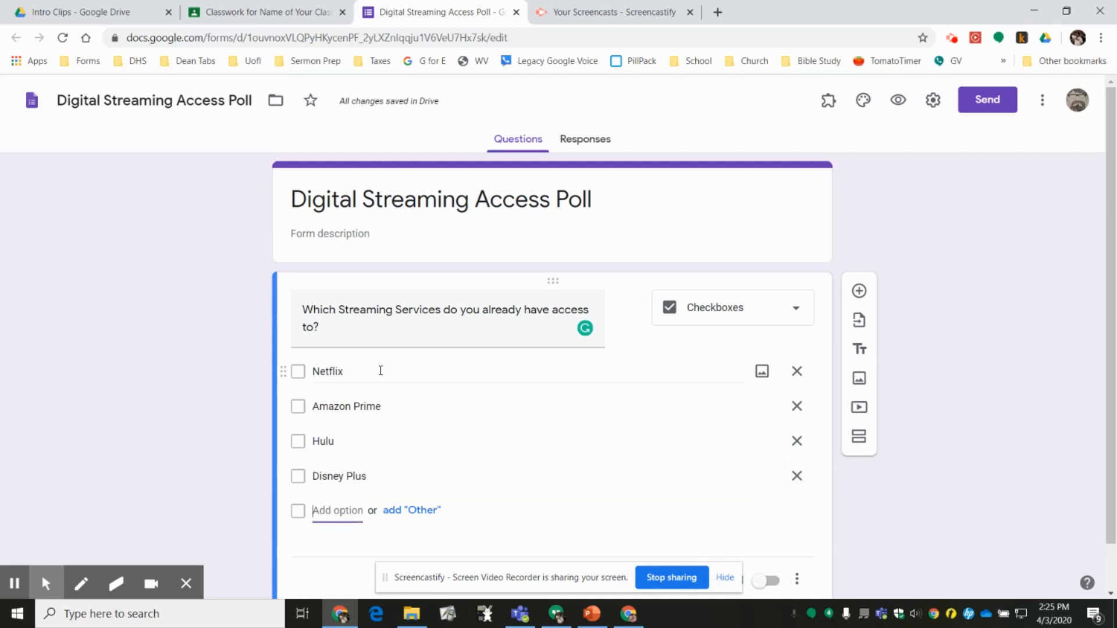
Add "Sling" and "Youtube" as answer options, followed by an "Other" choice.
text(Sling)
key(Tab)
key(Tab)
key(Tab)
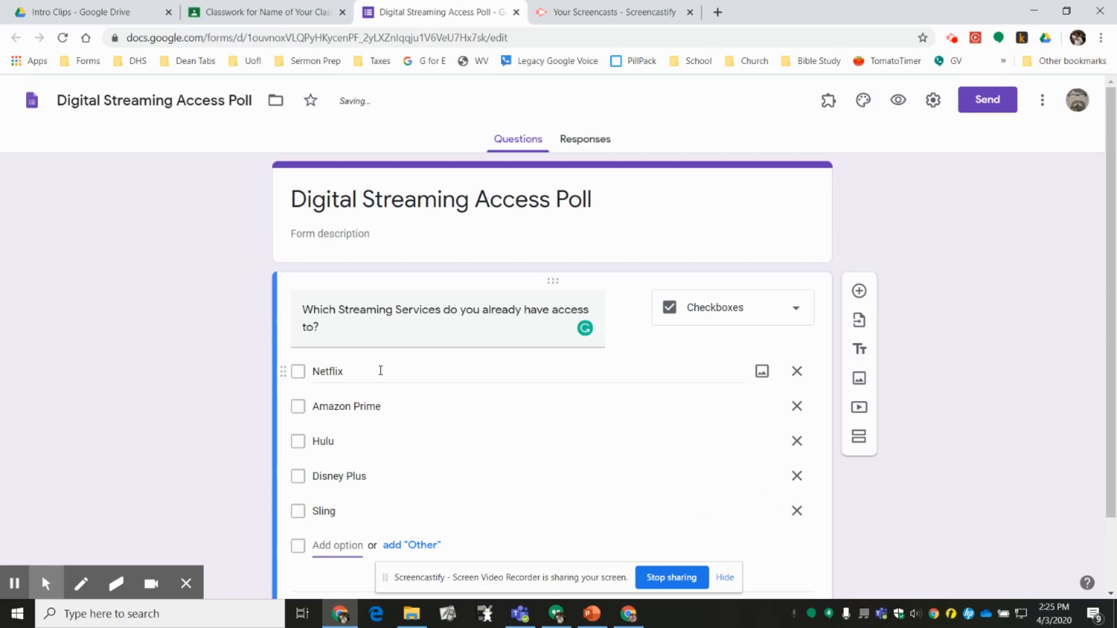
text(Youtube)
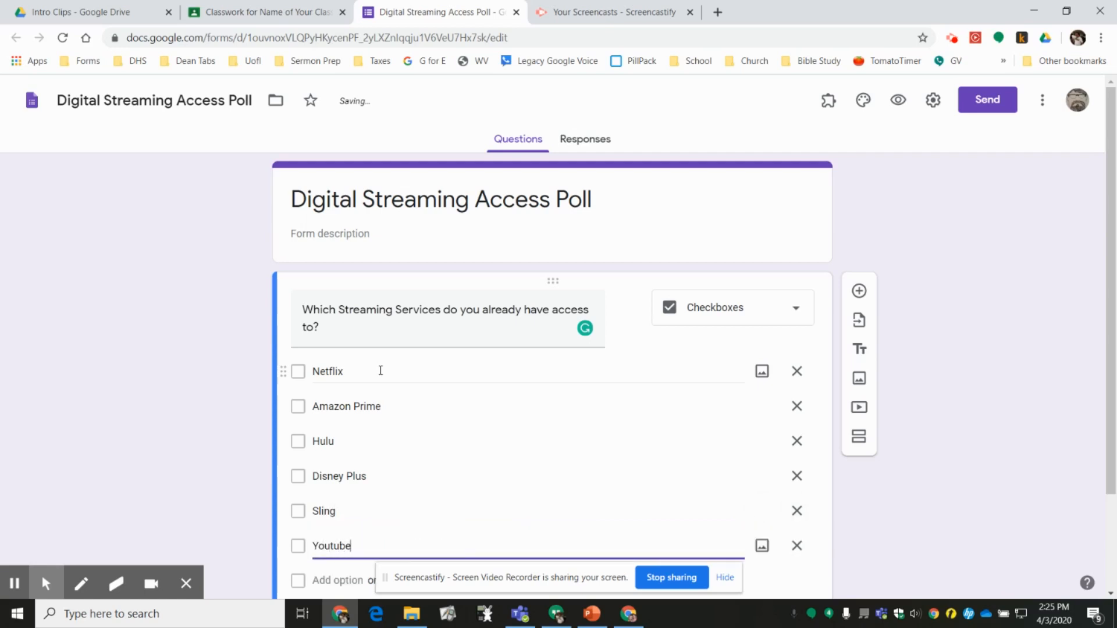
key(Tab)
key(Tab)
key(Tab)
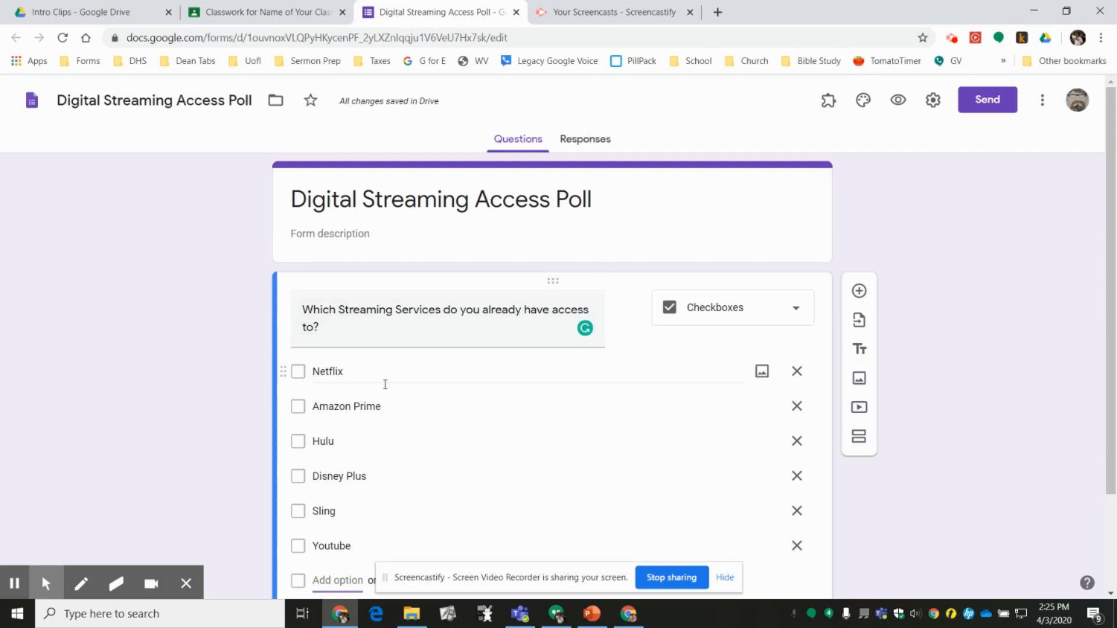
scroll(386, 372, down, 3)
click(429, 461)
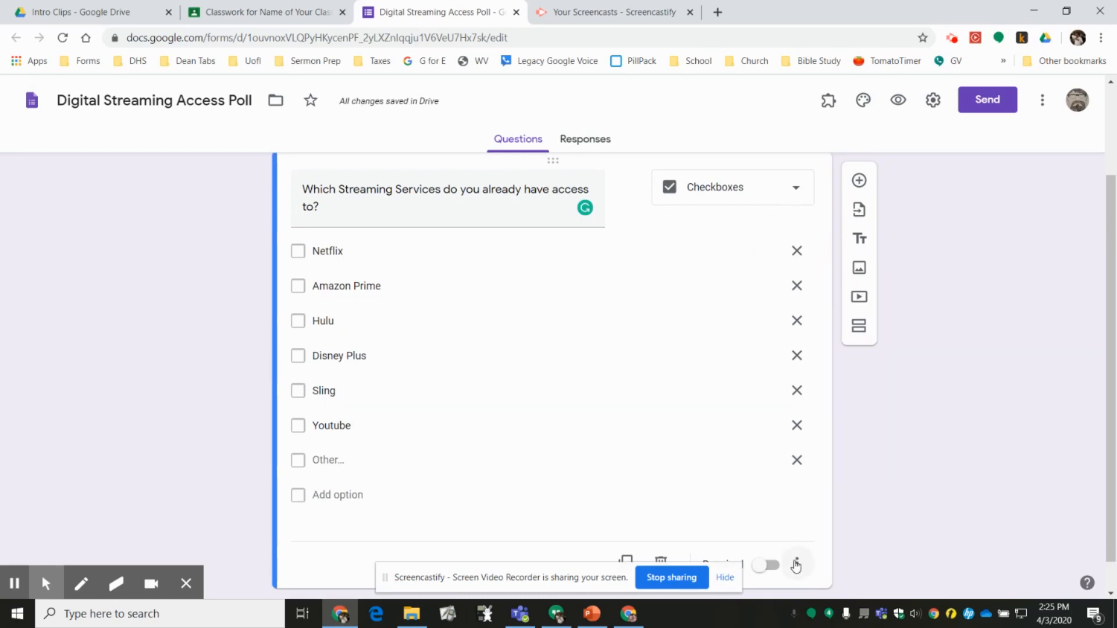
Show a description field for the streaming services question.
scroll(802, 566, down, 1)
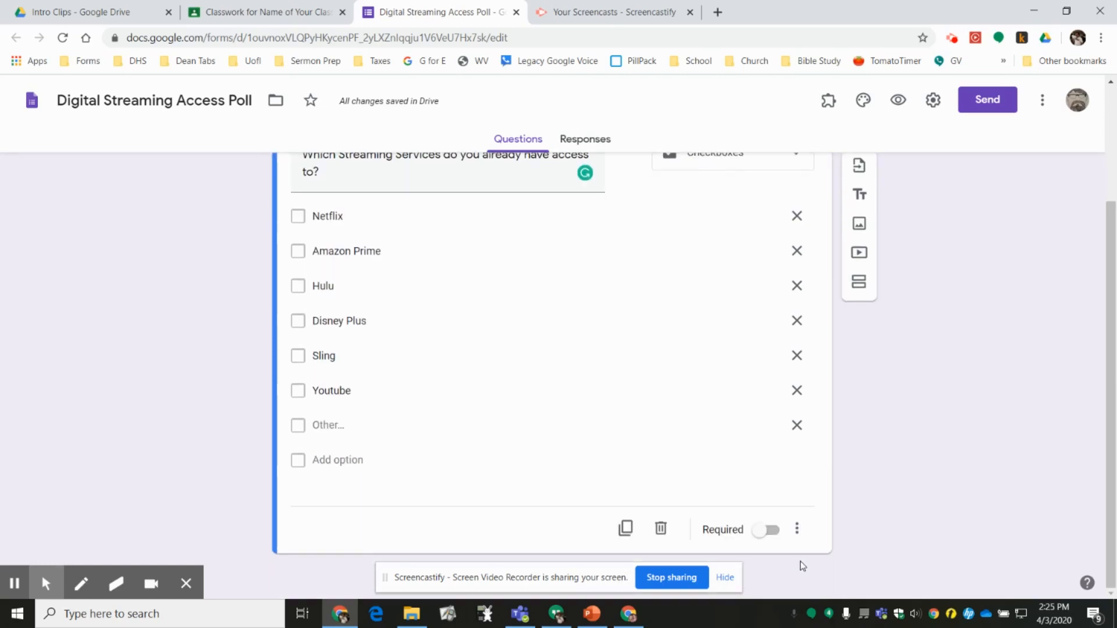
click(798, 522)
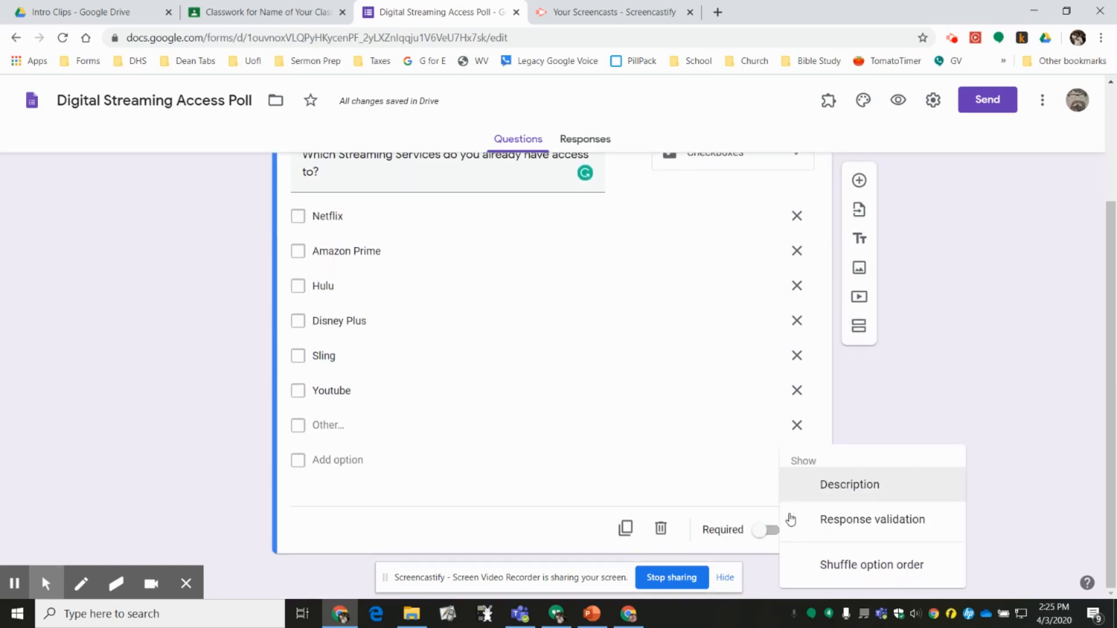
click(859, 485)
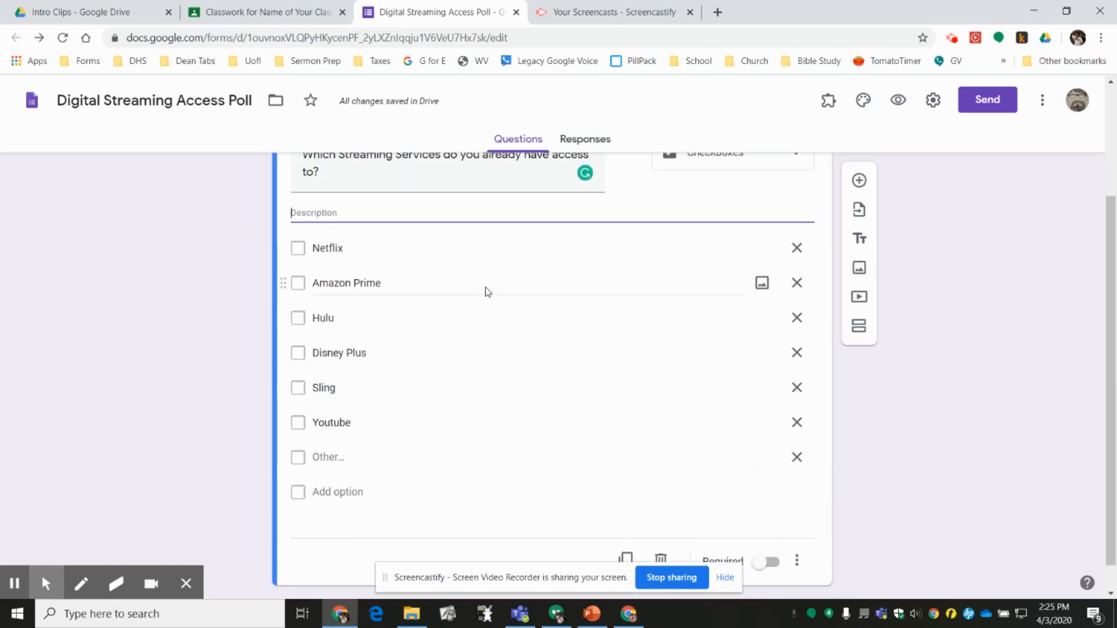
Enter "Choose all that apply." as the description of the streaming services question.
drag(318, 206, 338, 214)
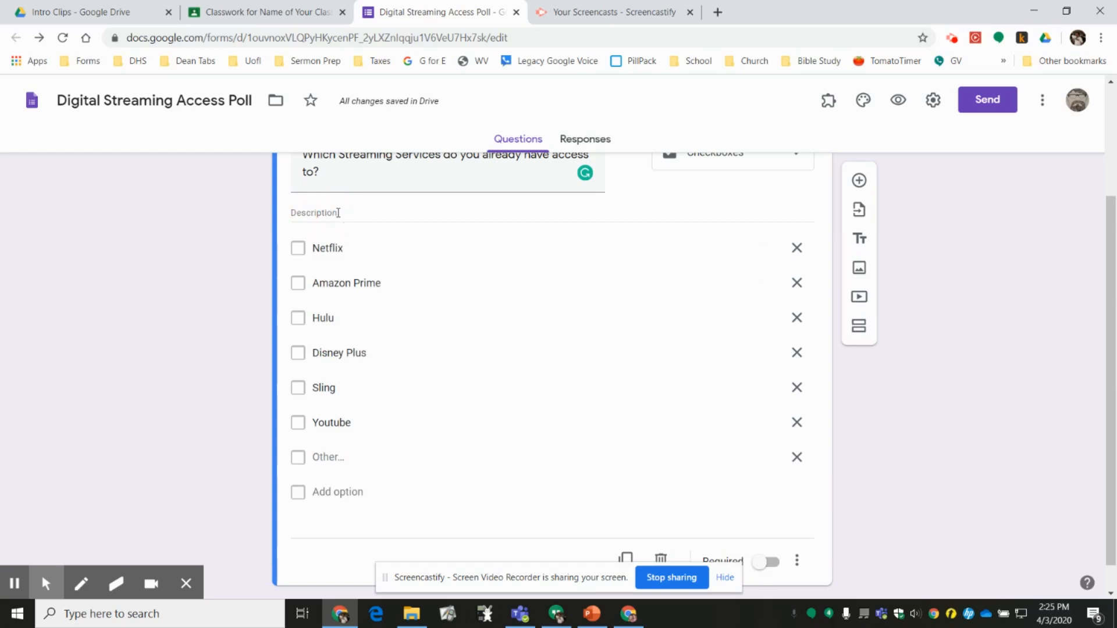
click(338, 213)
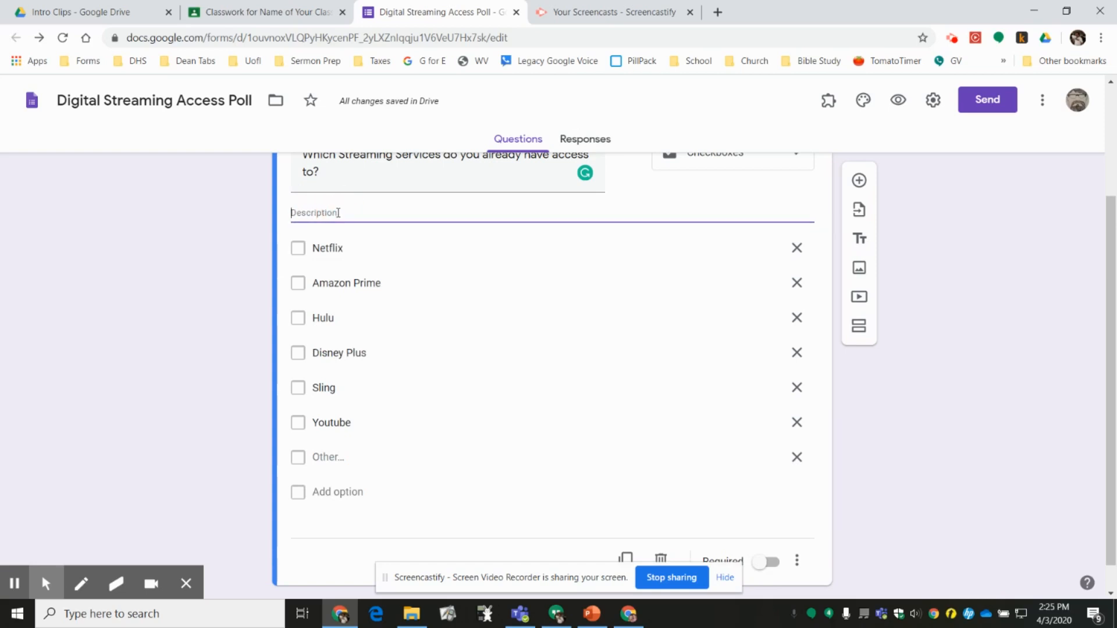
text(Choose all tha)
text(pply.)
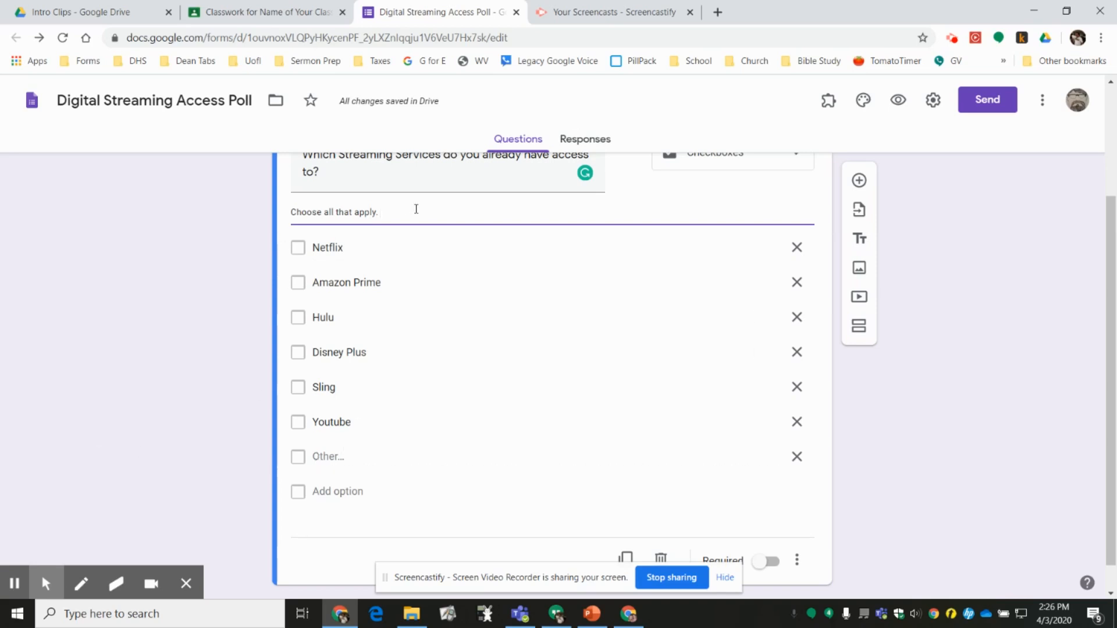
Extend the question description with the sentence "You can add more than one additional streaming platform in the "other" option.".
text(you choo)
key(ctrl+BackSpace)
key(ctrl+BackSpace)
text(You can pu)
key(BackSpace)
key(BackSpace)
key(BackSpace)
key(BackSpace)
text(addm)
text( more than one additional)
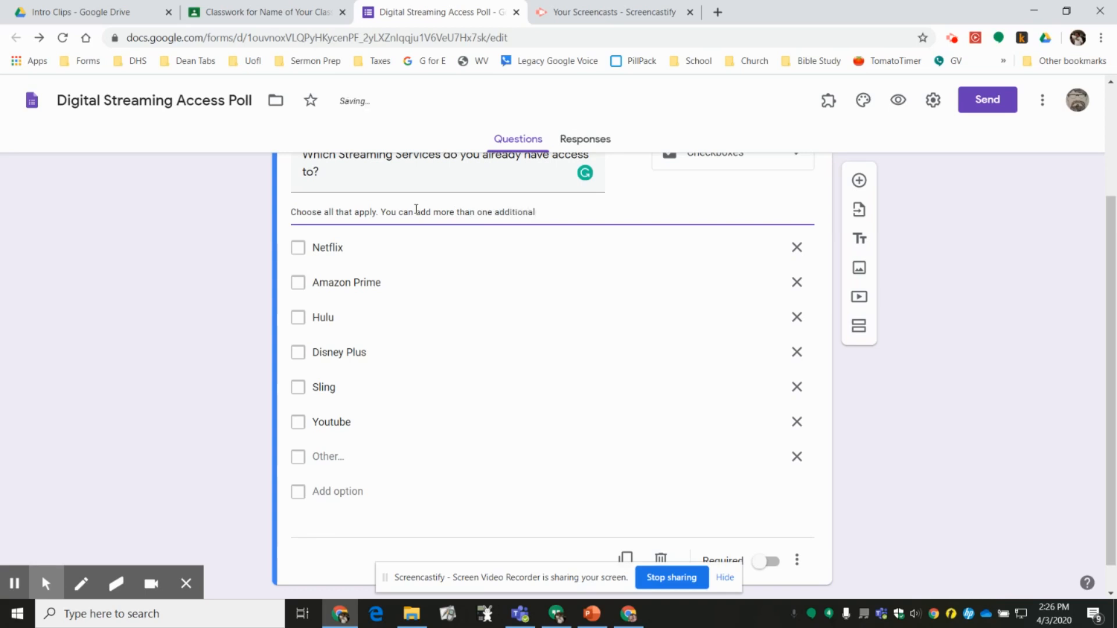
text( streaming platform in the "other)
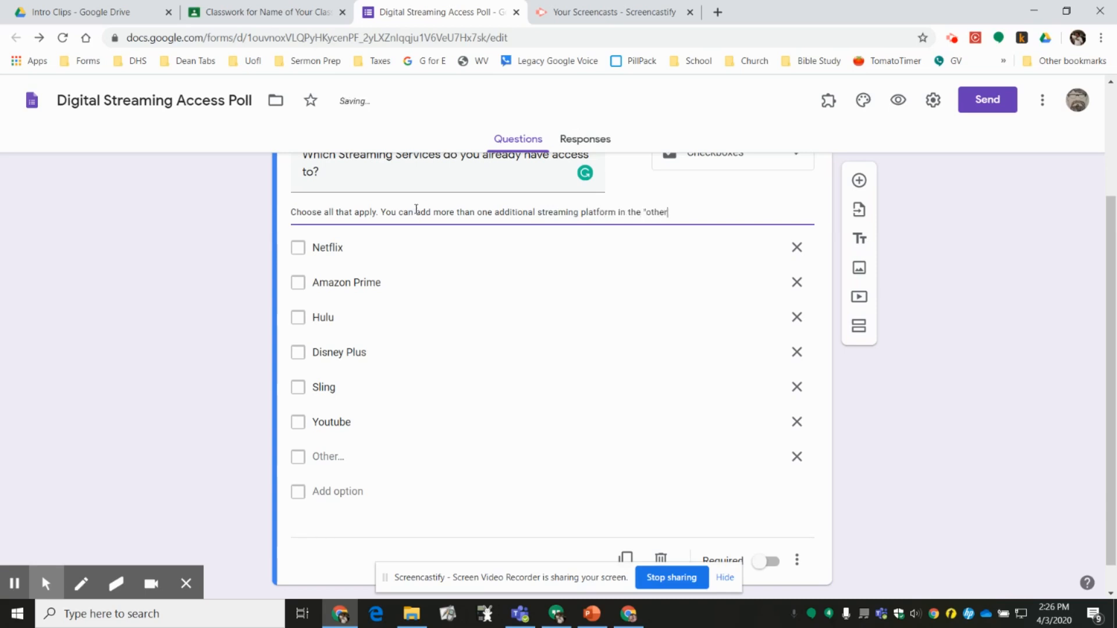
text(" option.)
In the form's send settings, enable automatic collection of respondents' district email addresses and show the form's shareable link.
scroll(990, 453, down, 1)
scroll(991, 454, up, 1)
scroll(993, 459, up, 3)
scroll(993, 459, down, 3)
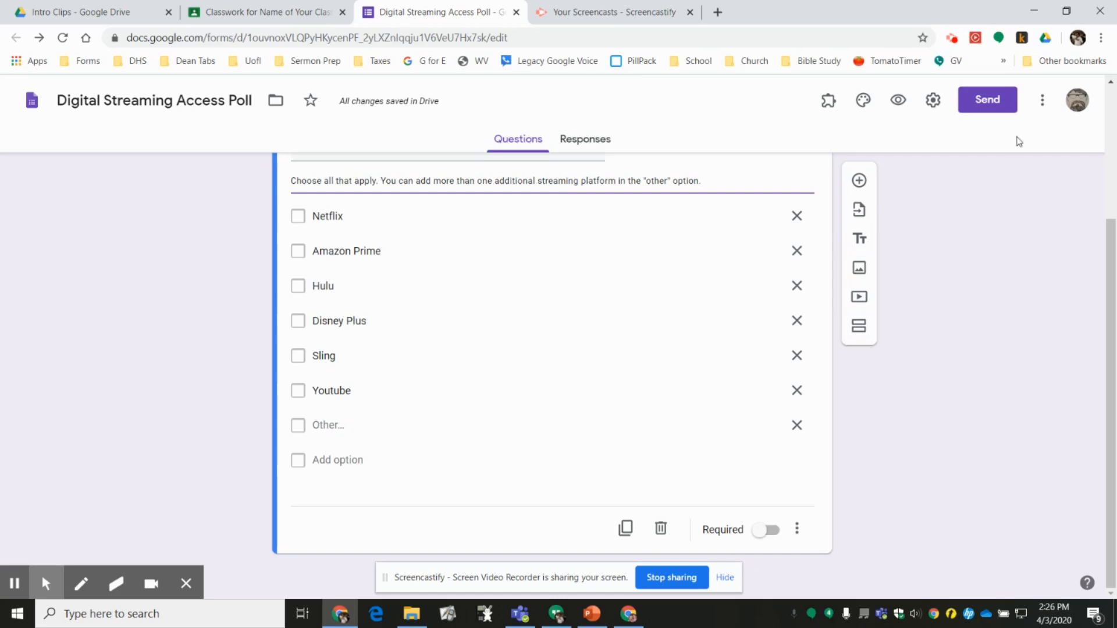
click(995, 104)
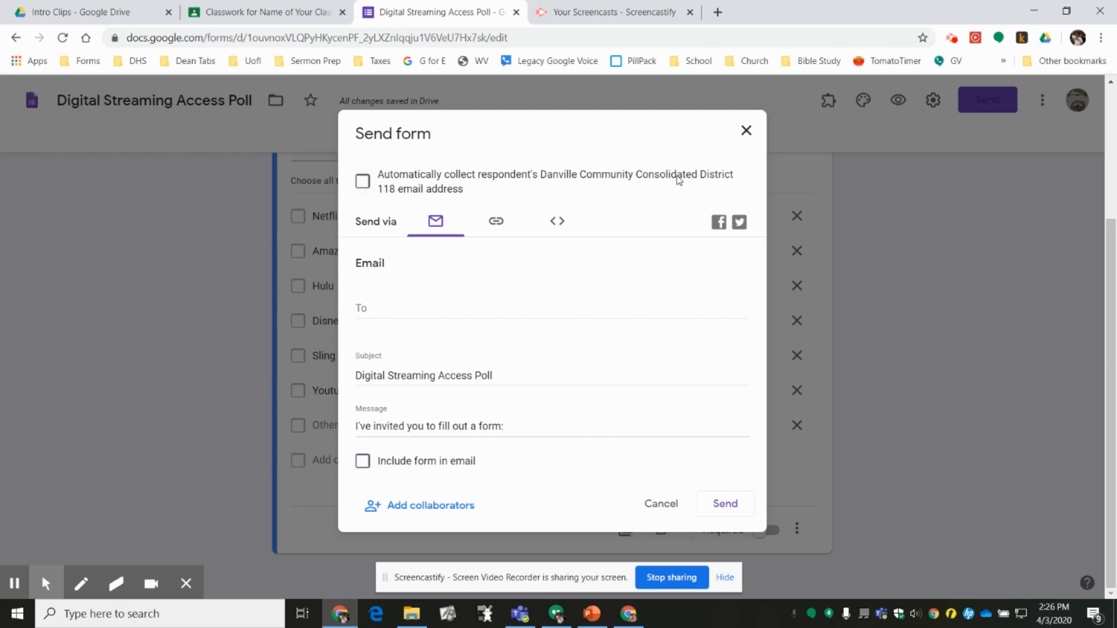
click(362, 181)
click(725, 508)
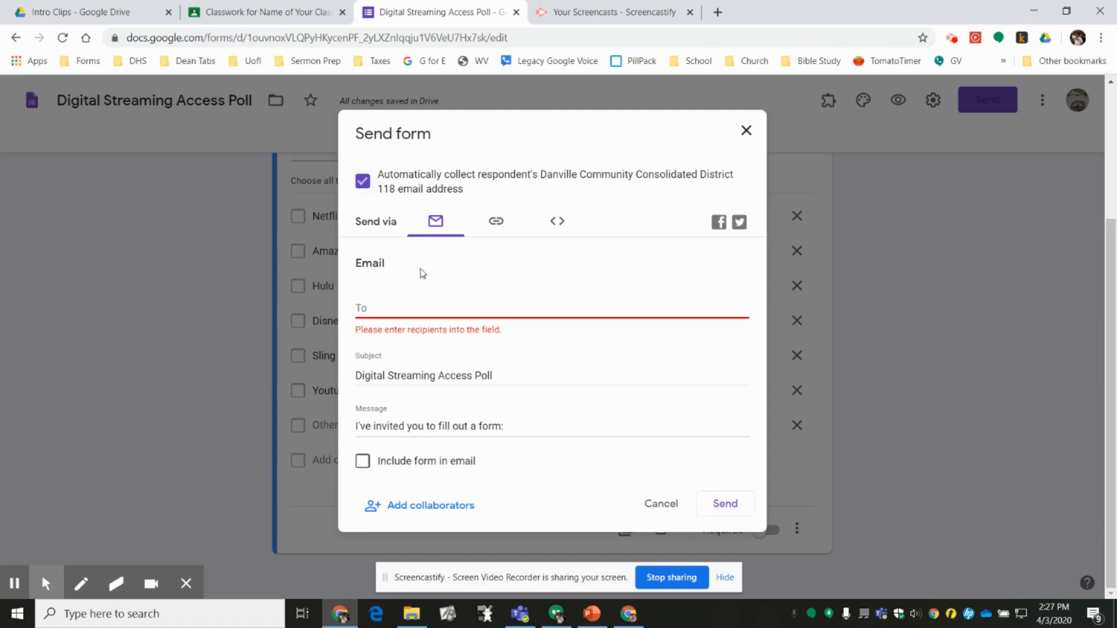
click(496, 228)
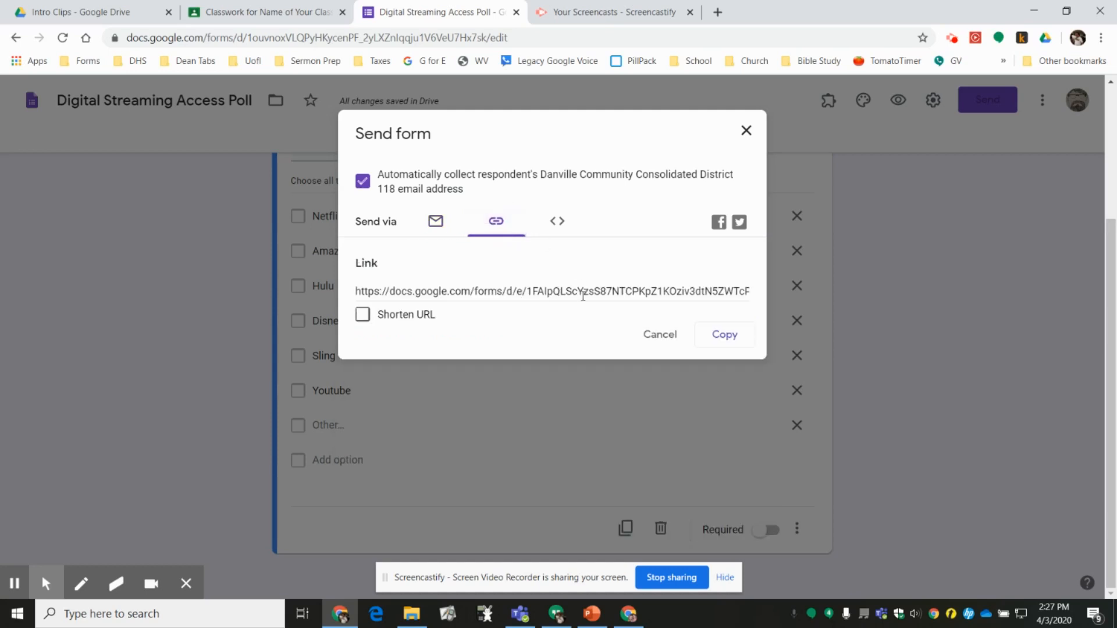
click(744, 132)
Return to the Google Classroom assignment "Digital Streaming Access Poll" and assign it to all students.
click(229, 22)
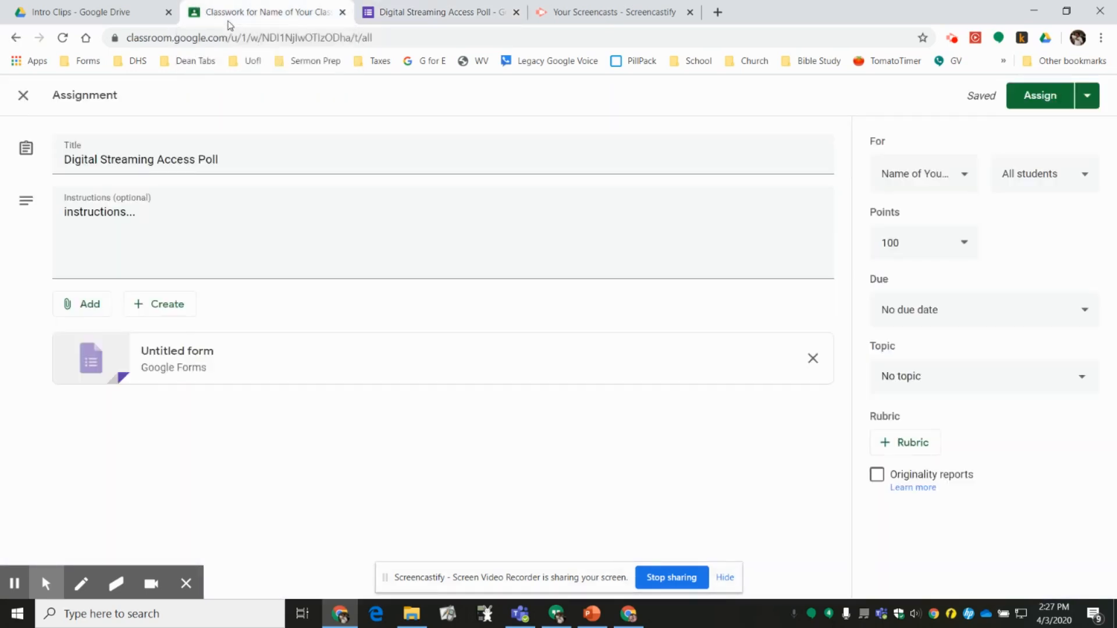
click(282, 252)
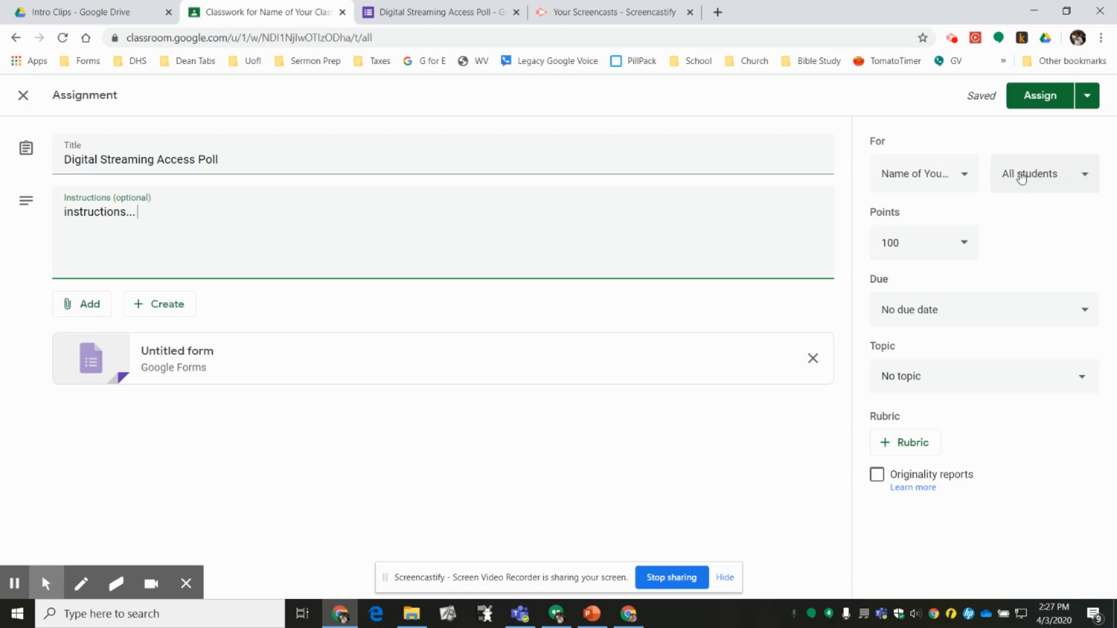
click(1029, 103)
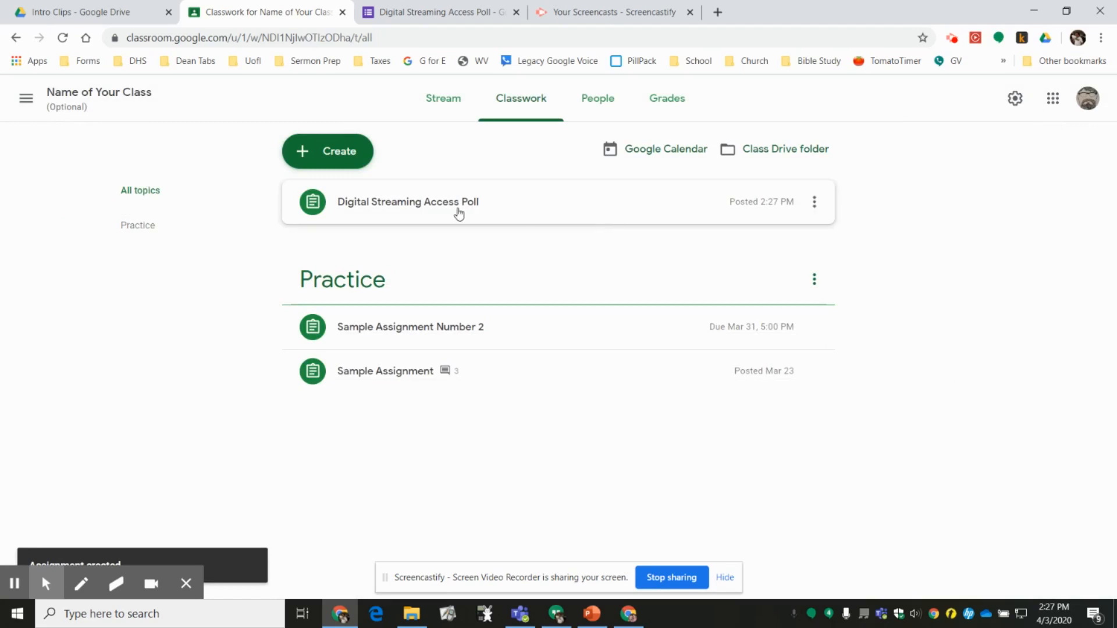
Open the posted Digital Streaming Access Poll assignment from the class stream and view its attached form as a respondent.
click(439, 105)
scroll(958, 424, down, 3)
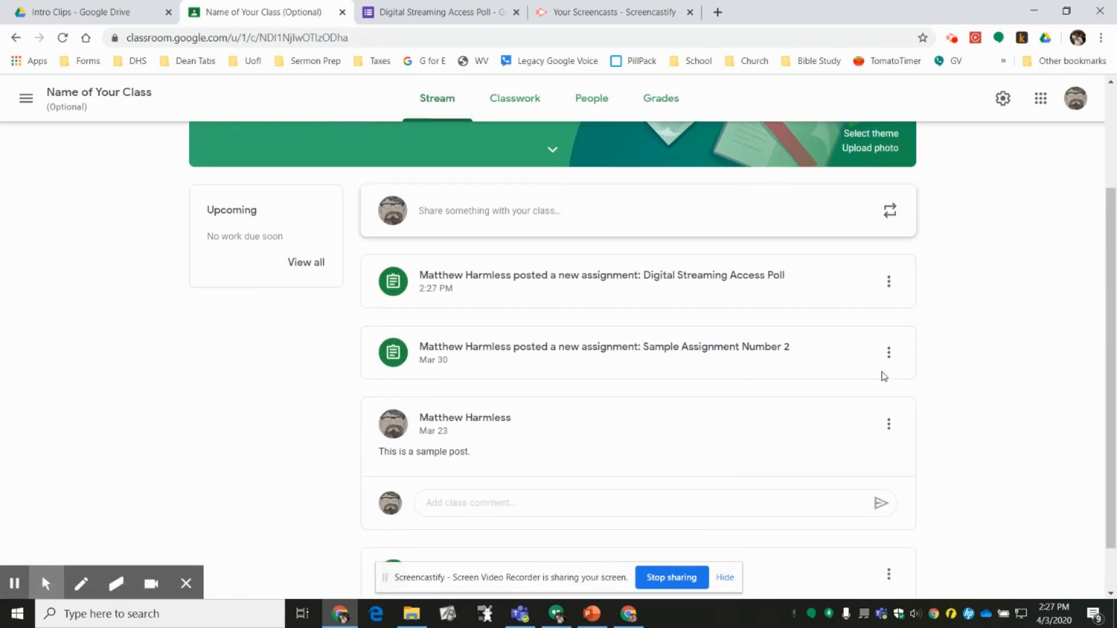
click(648, 282)
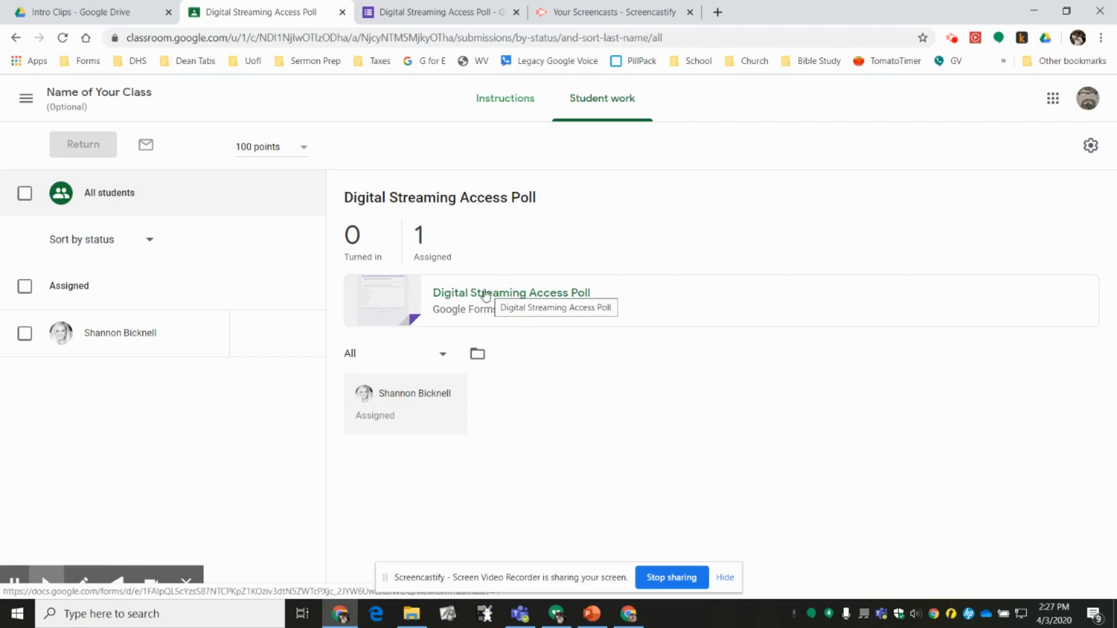
click(486, 296)
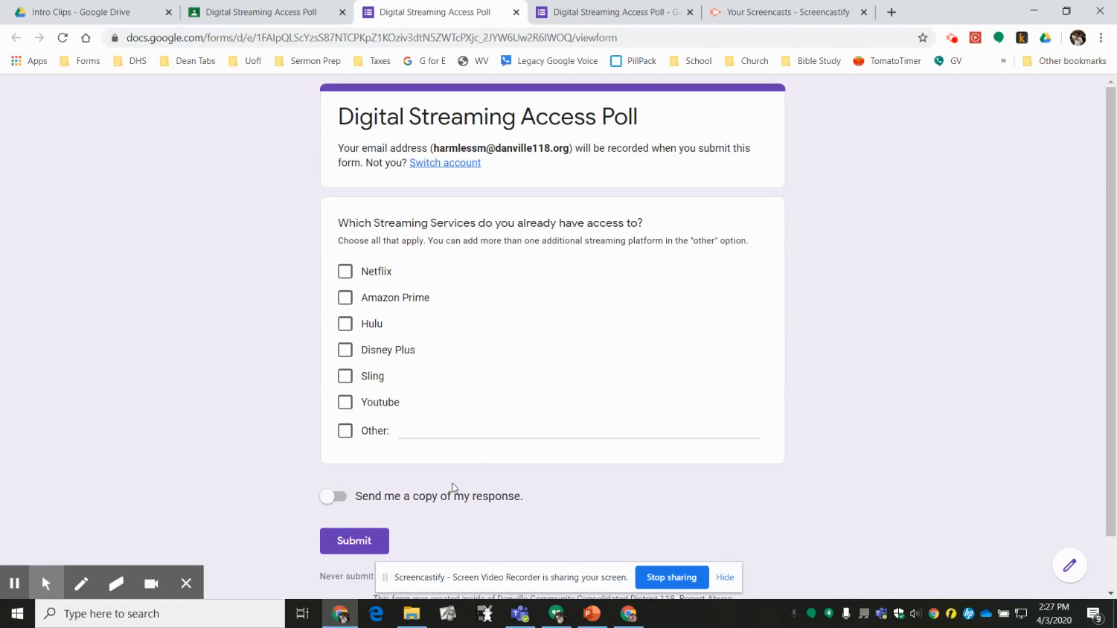
Close both the respondent view and the editor of the Digital Streaming Access Poll form.
click(517, 14)
click(521, 15)
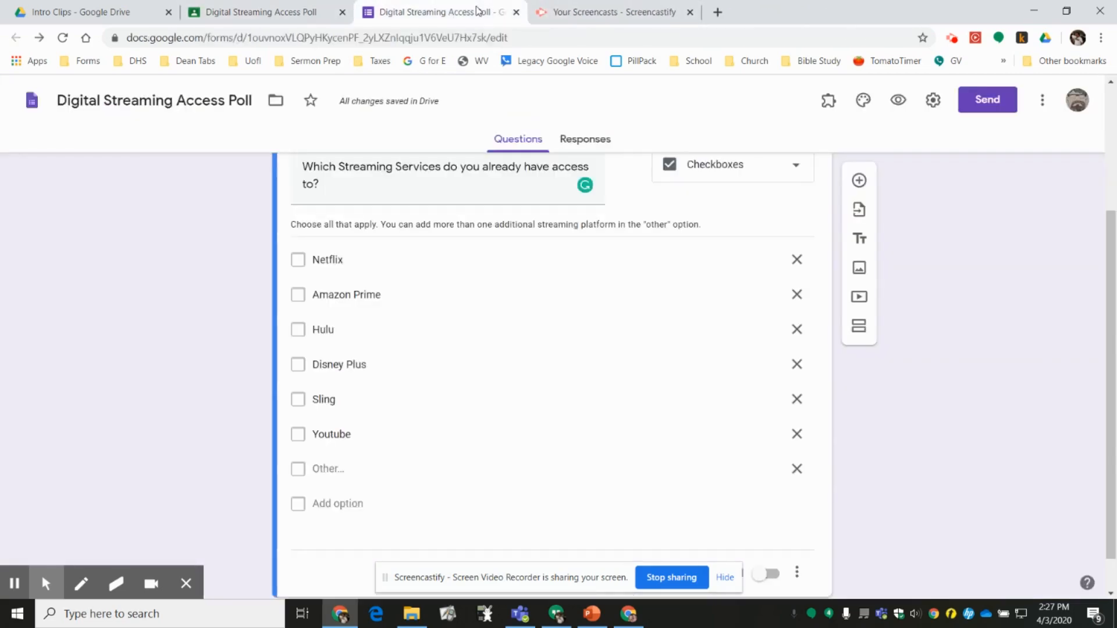
click(516, 13)
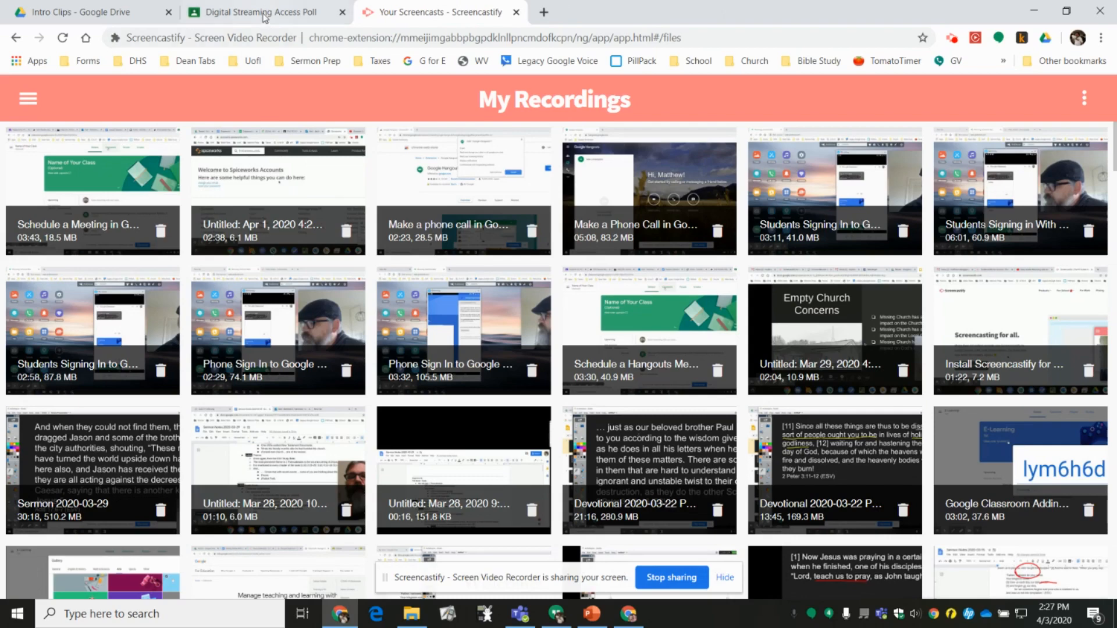
Reopen the form from the Classroom assignment, switch it to editing and view its responses.
click(261, 12)
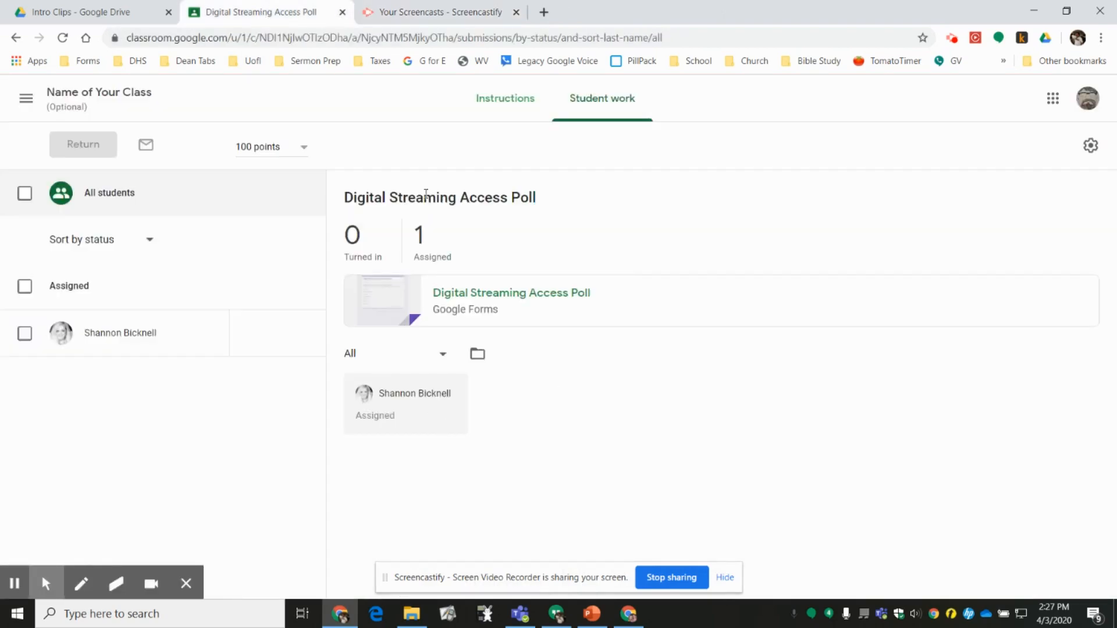
click(574, 299)
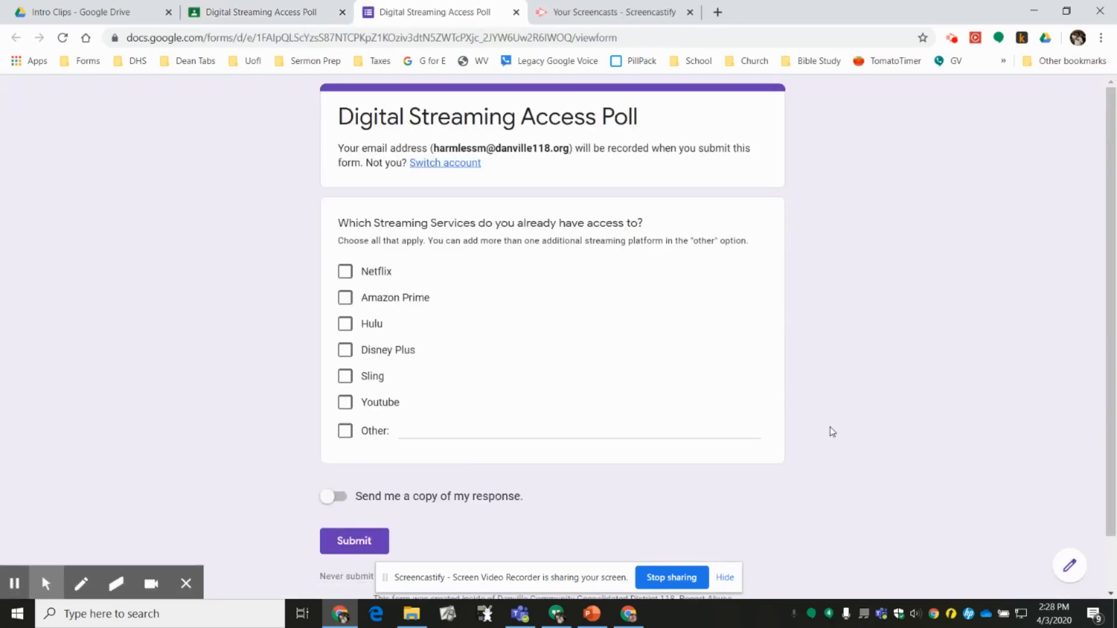
click(1069, 569)
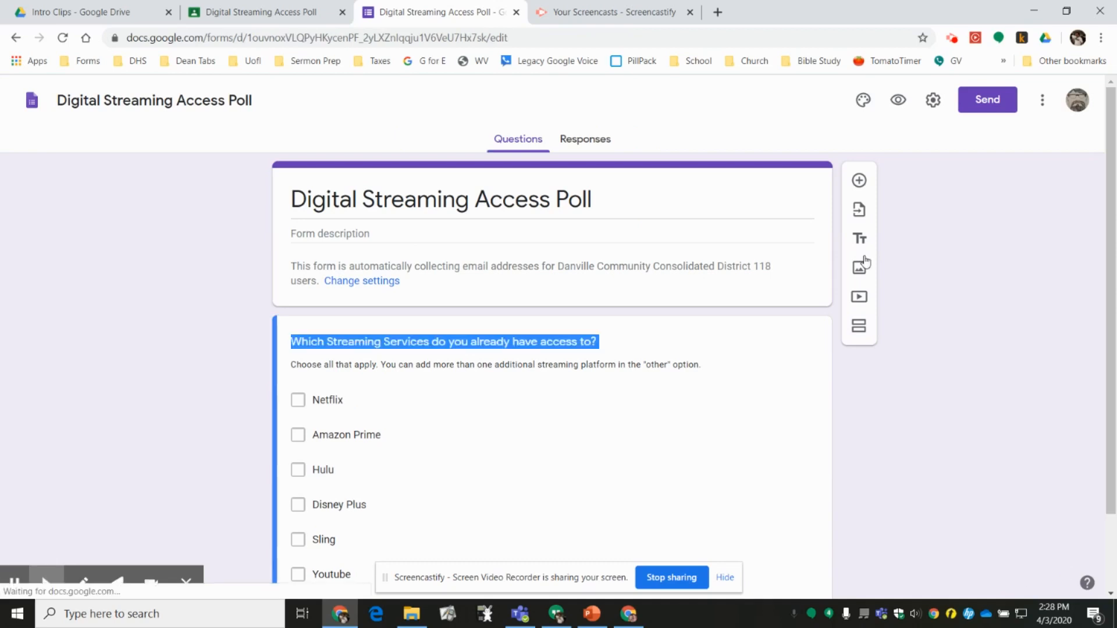
click(585, 142)
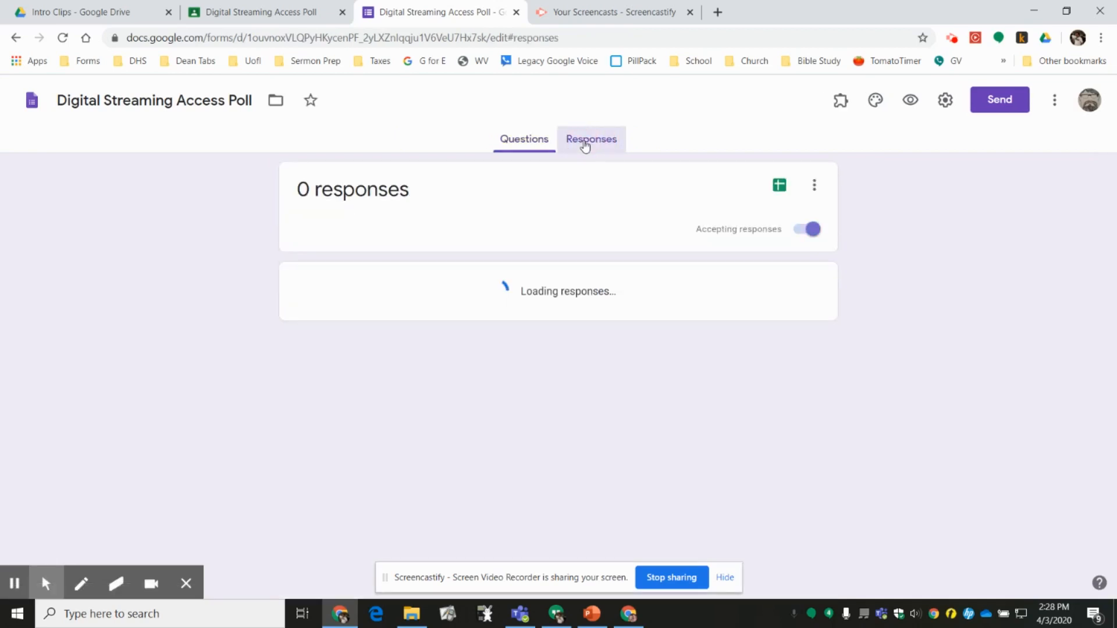
click(485, 614)
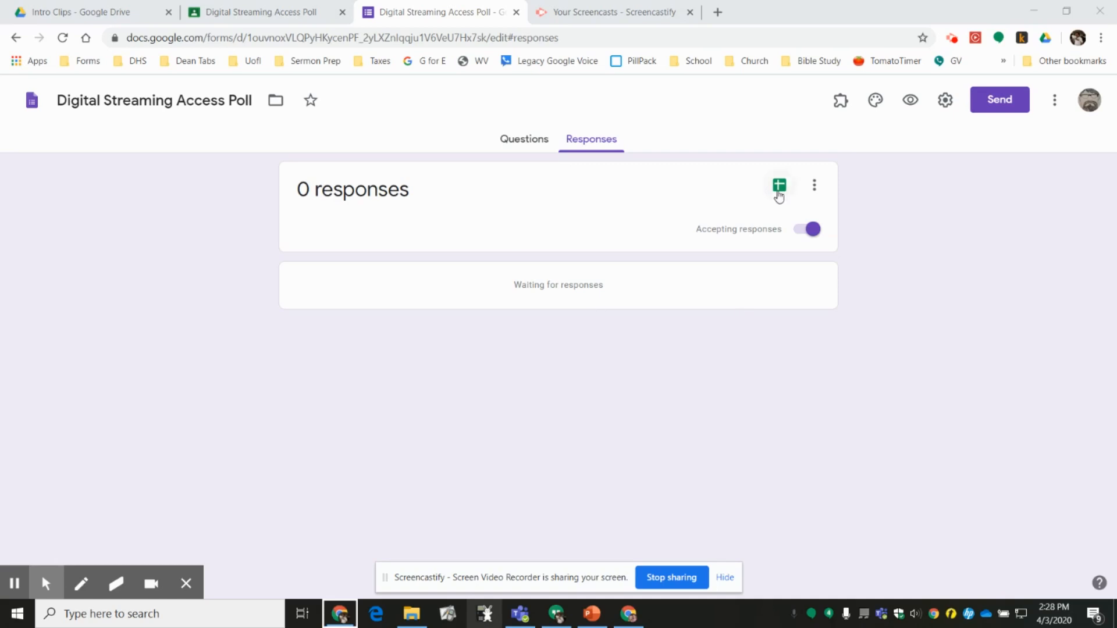